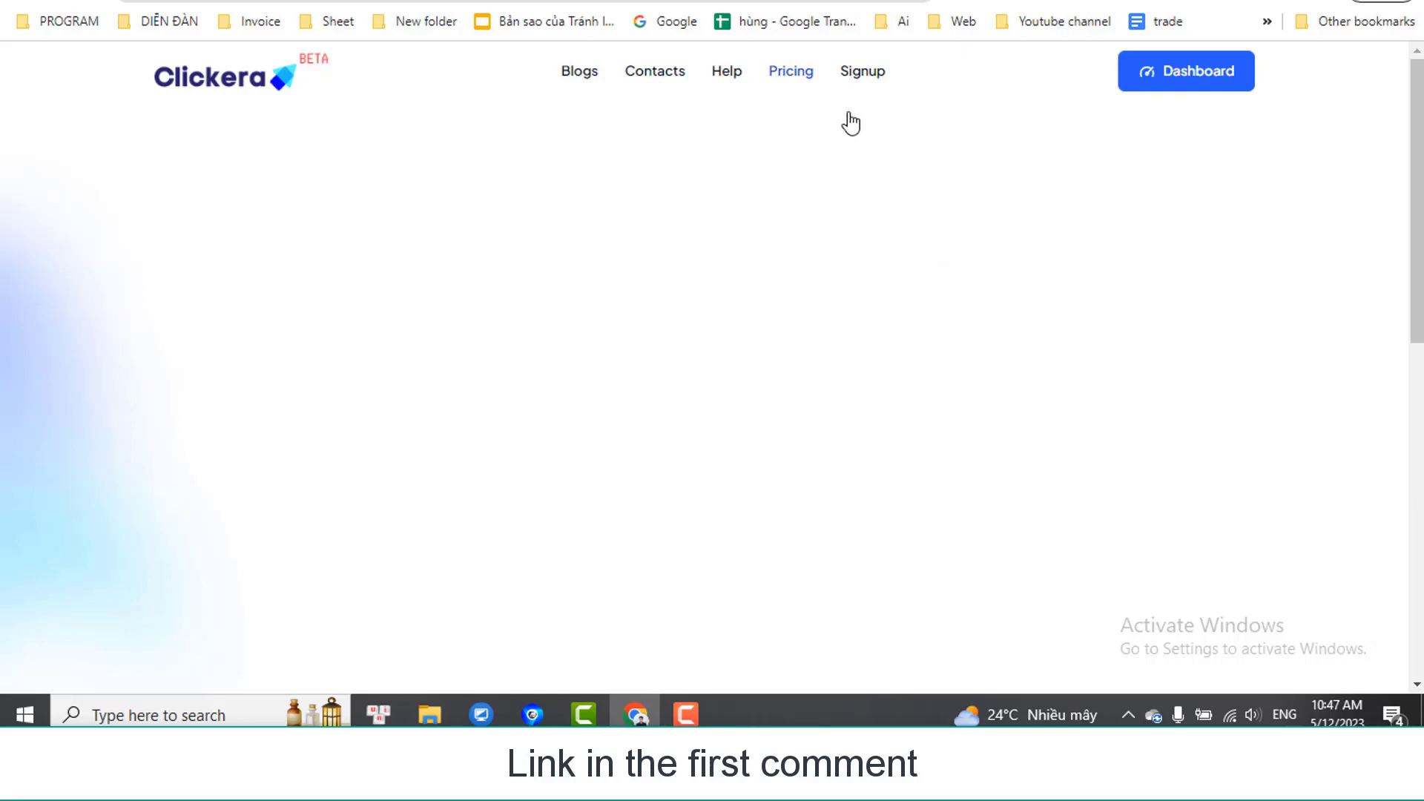
Review the Free Forever plan's title and its 3 Sales Funnels feature
scroll(527, 193, "down", 3)
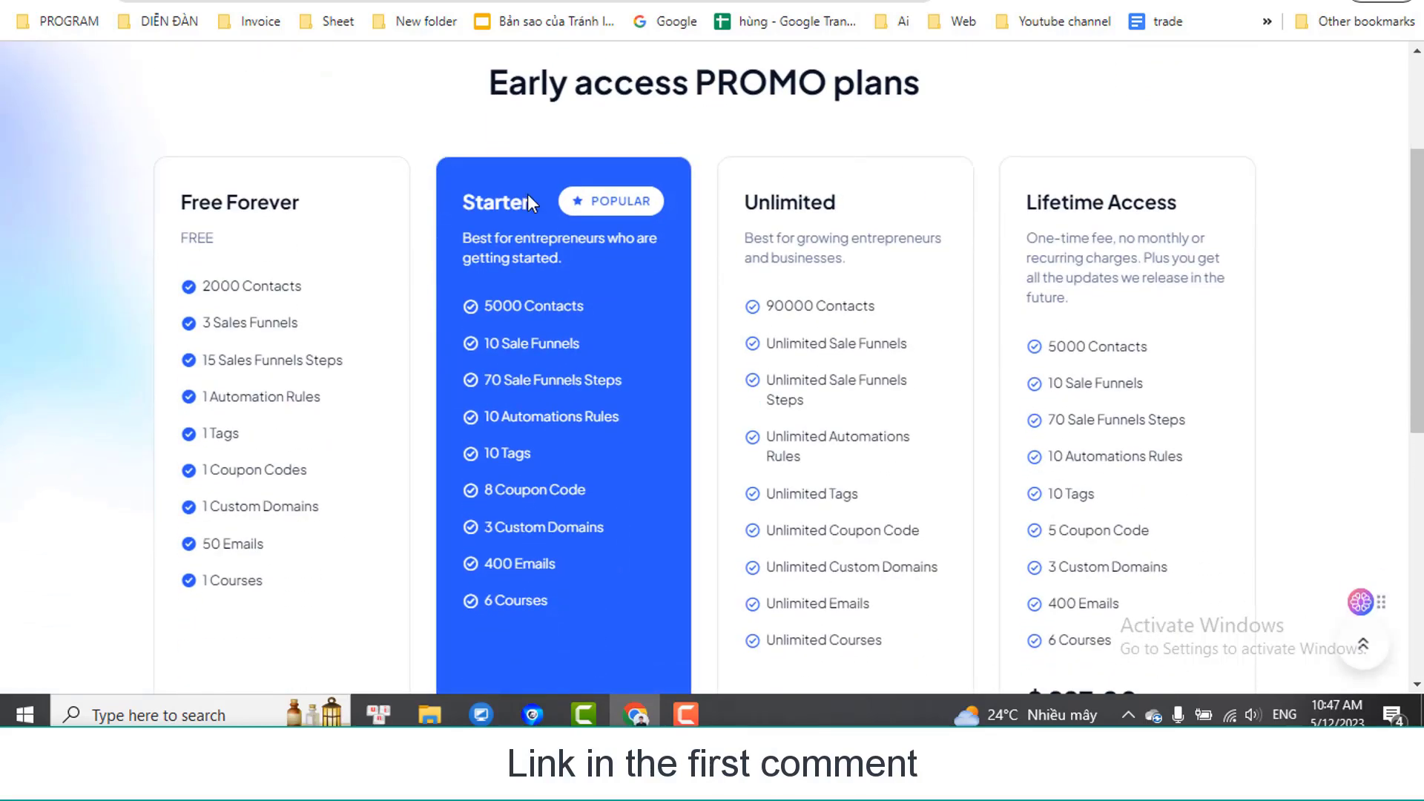
left_click_drag(204, 202, 337, 207)
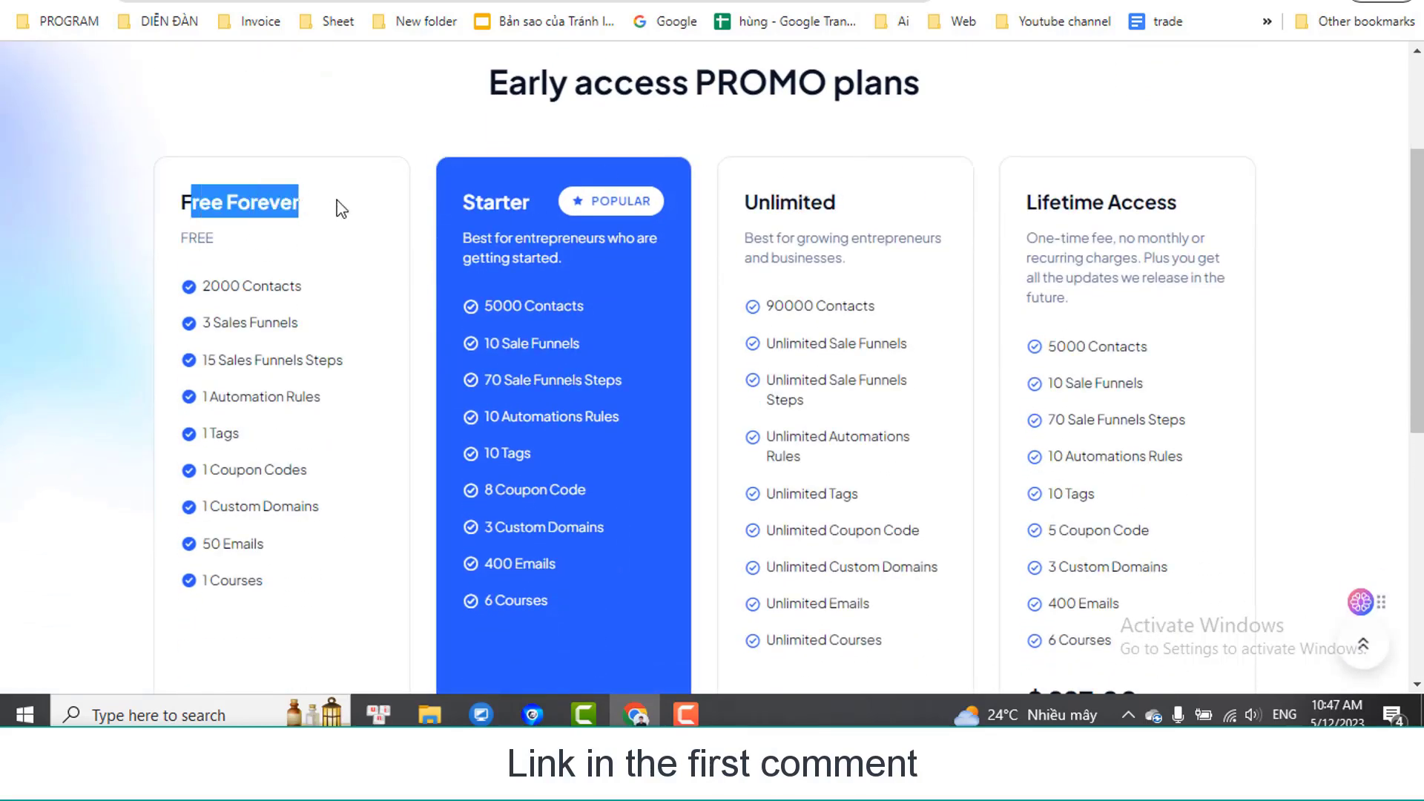
left_click(250, 219)
double_click(220, 235)
scroll(260, 234, "down", 1)
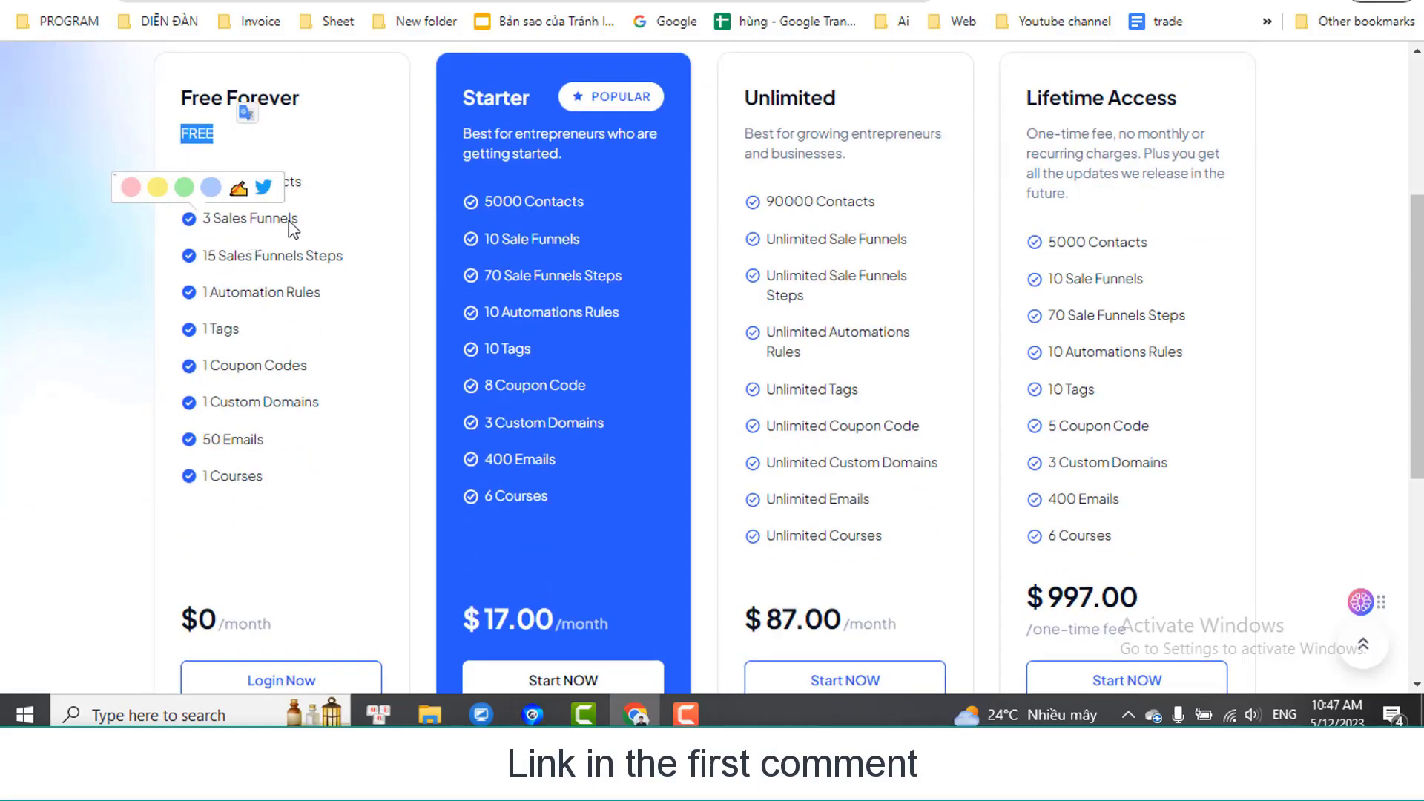
left_click(343, 181)
mouse_move(215, 184)
left_mouse_down()
mouse_move(319, 191)
mouse_move(213, 232)
mouse_move(356, 260)
left_mouse_up()
left_click(287, 254)
Review the plan's 15 funnel steps, Automation Rules, 1 Tags and 50 Emails features
scroll(356, 261, "down", 1)
left_click(314, 248)
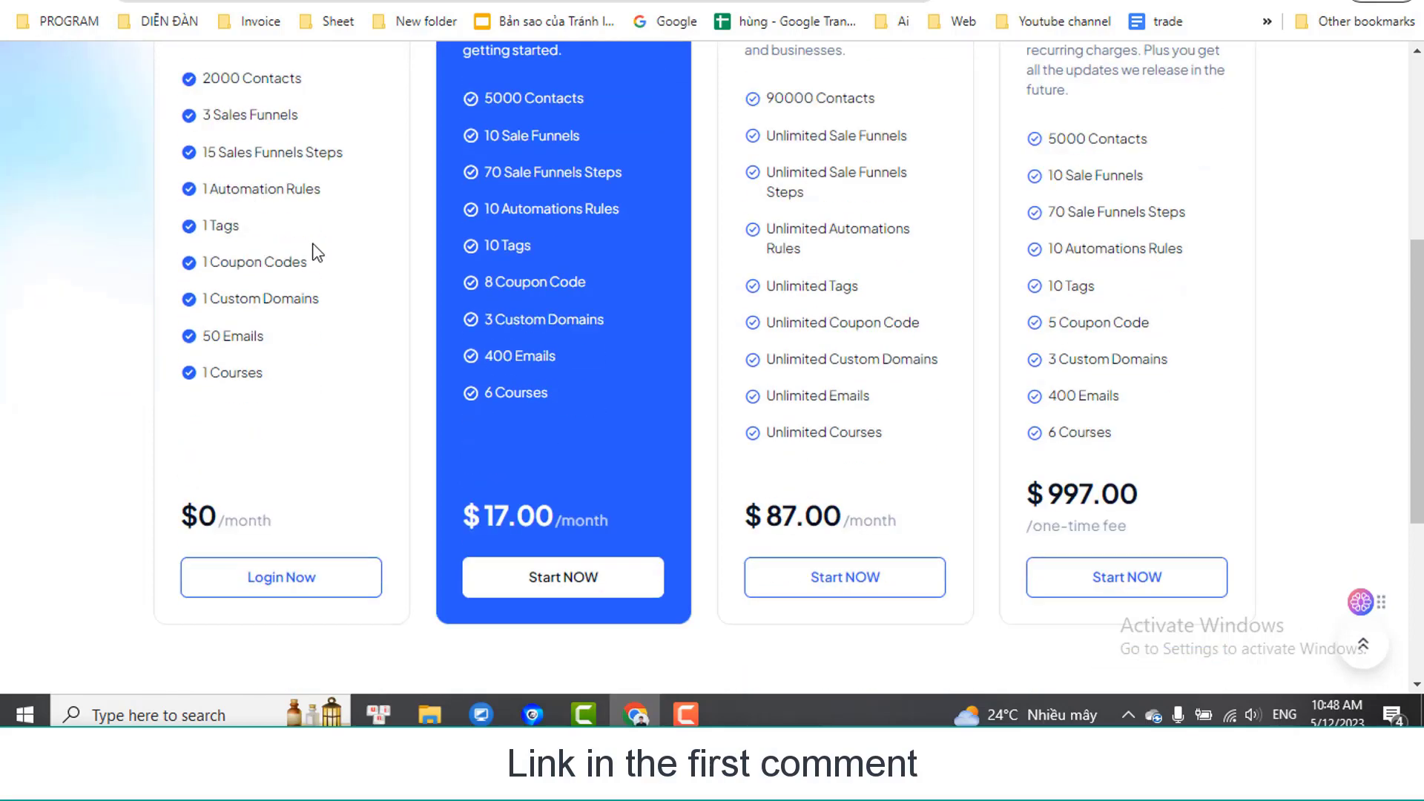
left_click_drag(216, 185, 307, 190)
left_click_drag(217, 225, 240, 226)
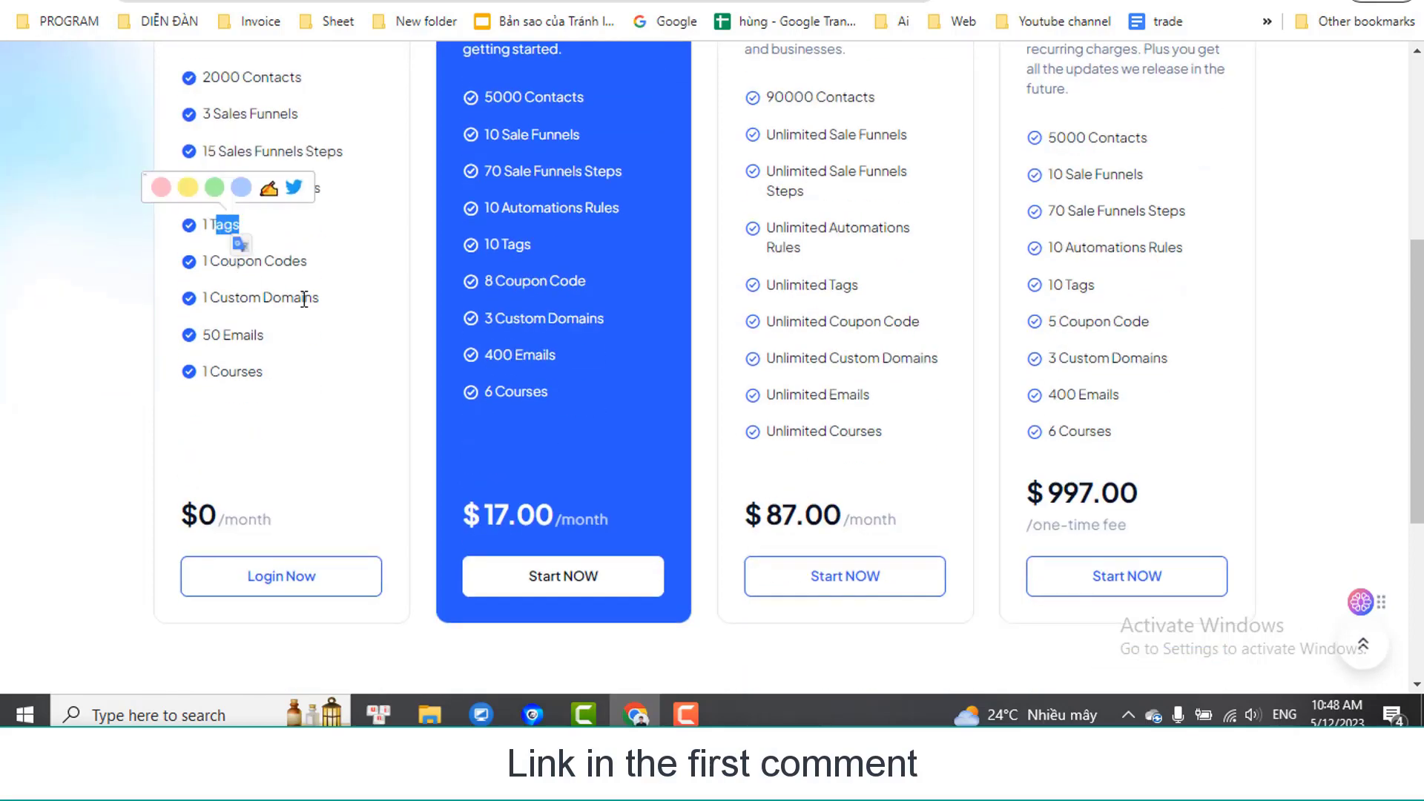
left_click_drag(282, 337, 202, 335)
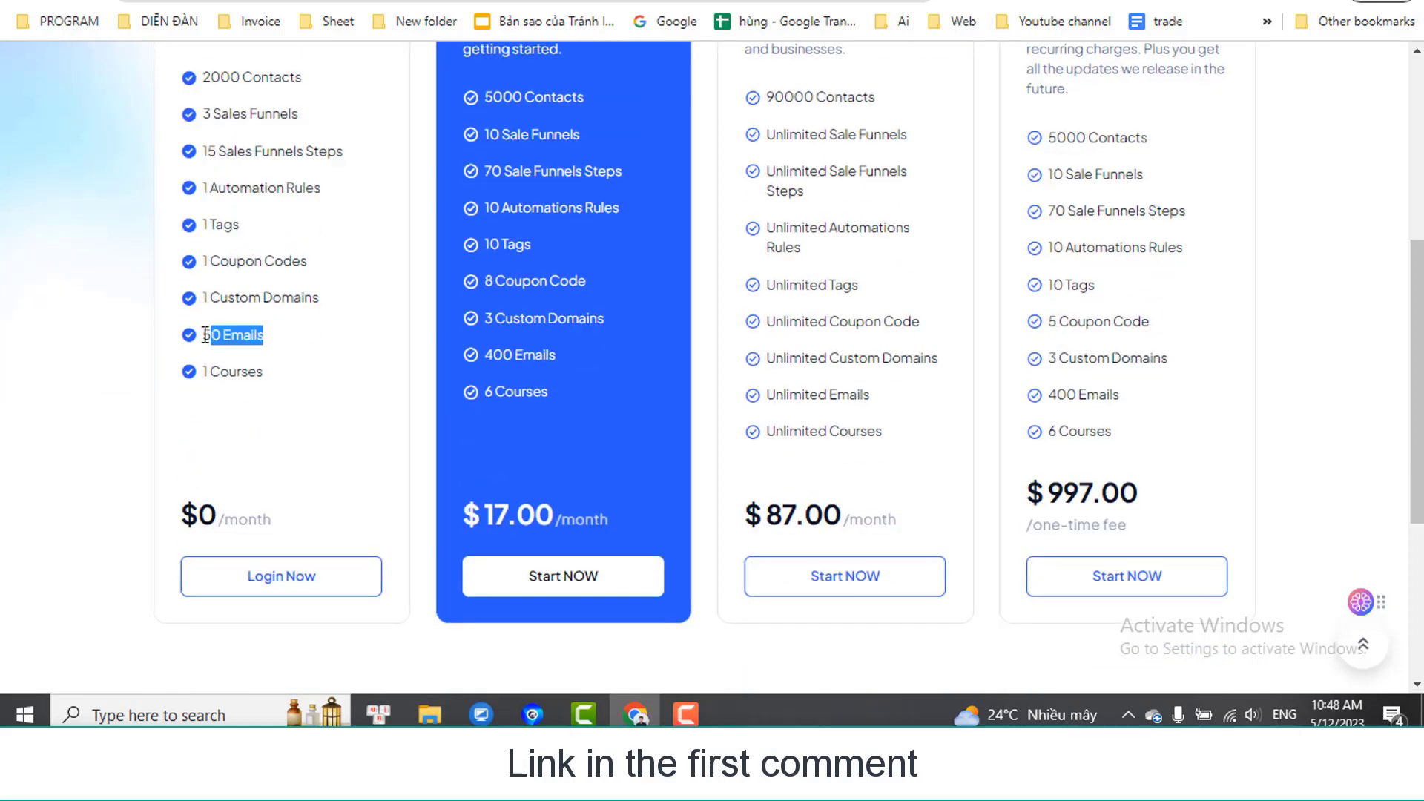
left_click(356, 313)
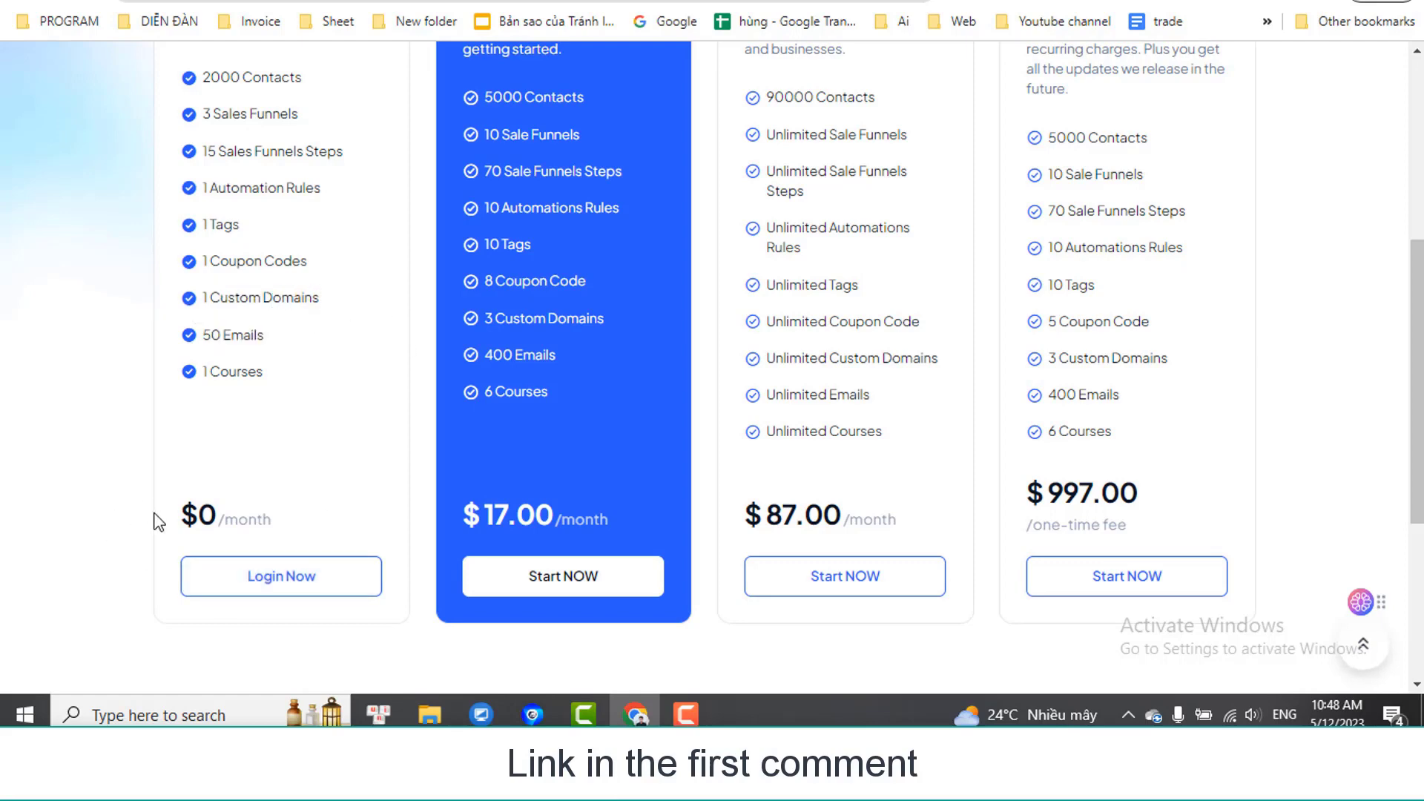
left_click_drag(156, 519, 269, 519)
scroll(269, 519, "up", 6)
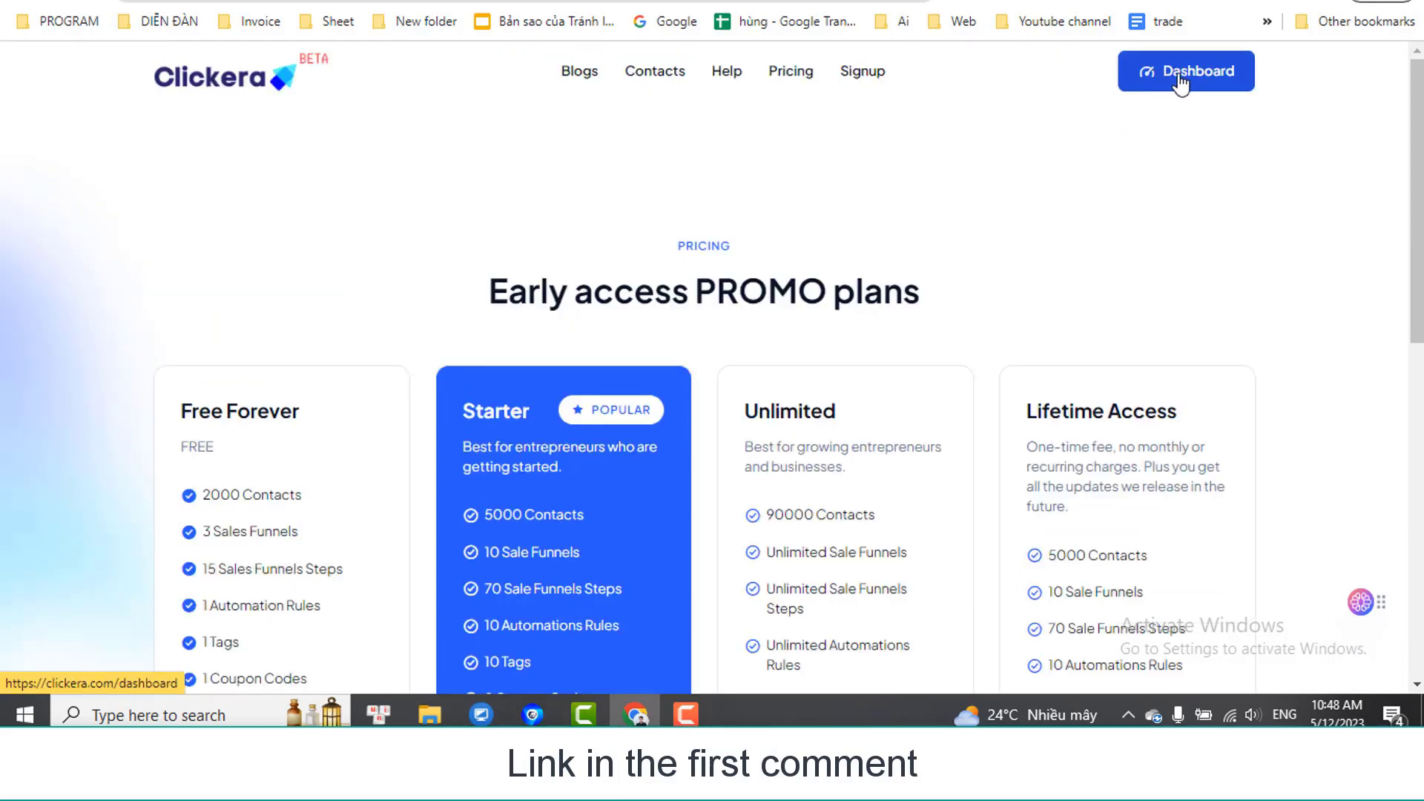
Go to the account dashboard and open the Funnels list
left_click(1184, 82)
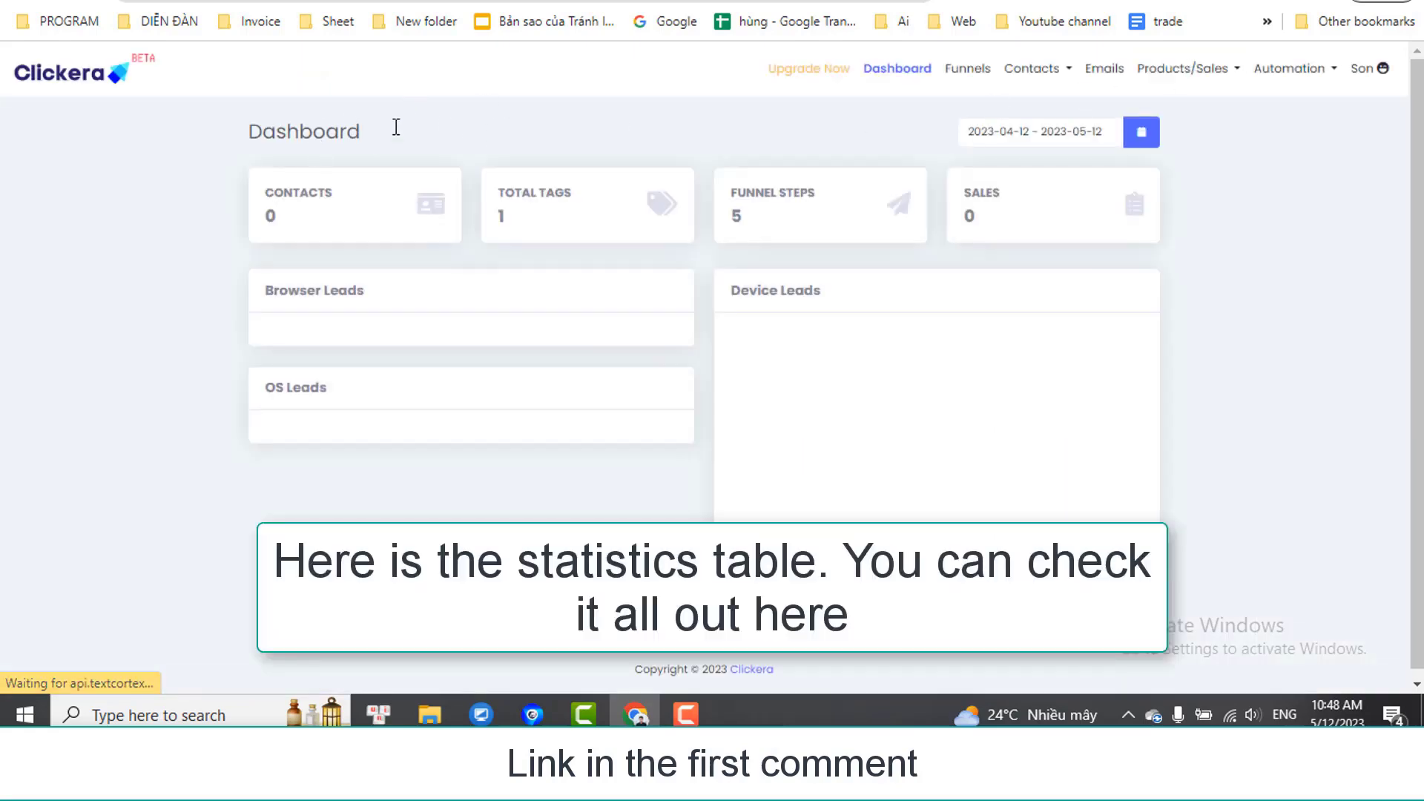
left_click_drag(258, 132, 514, 114)
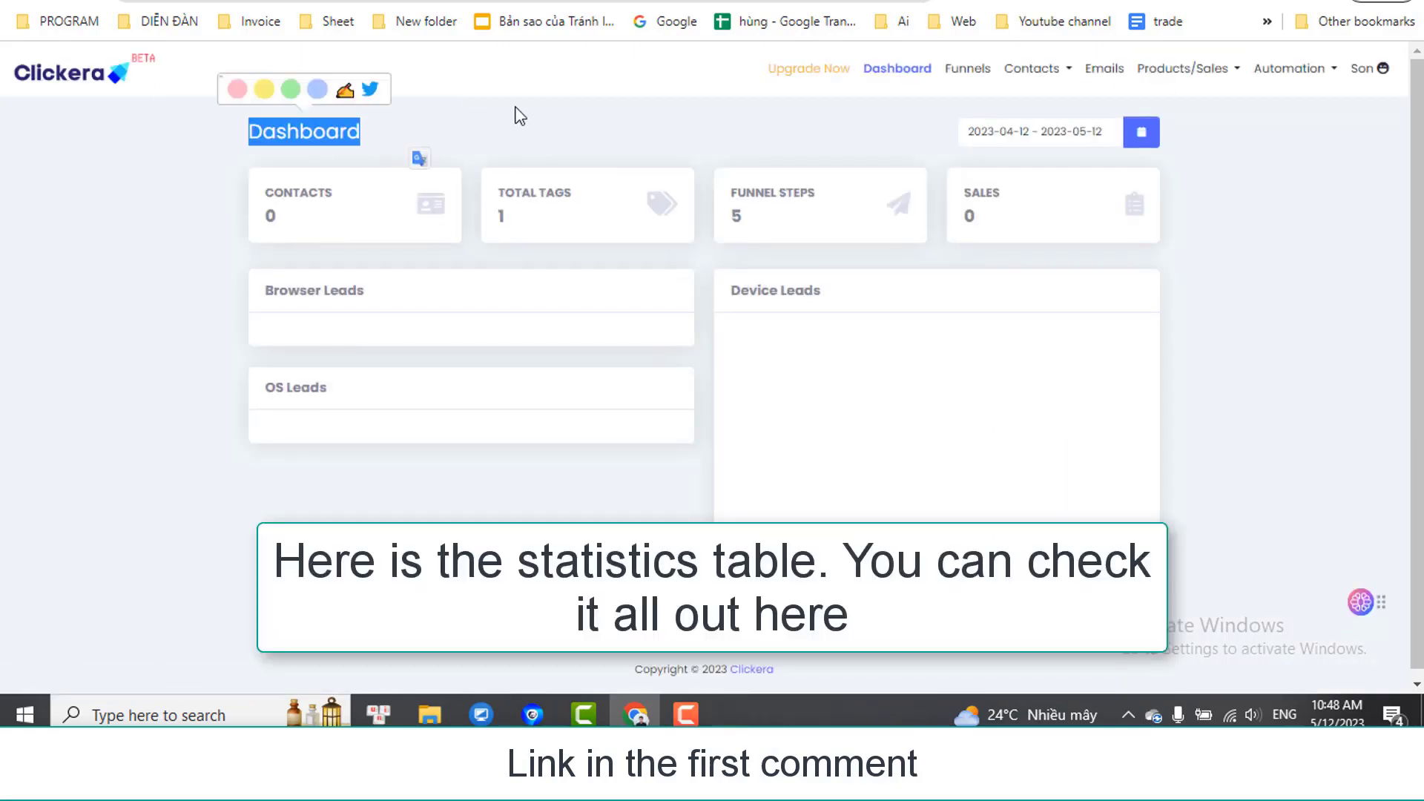
left_click(717, 196)
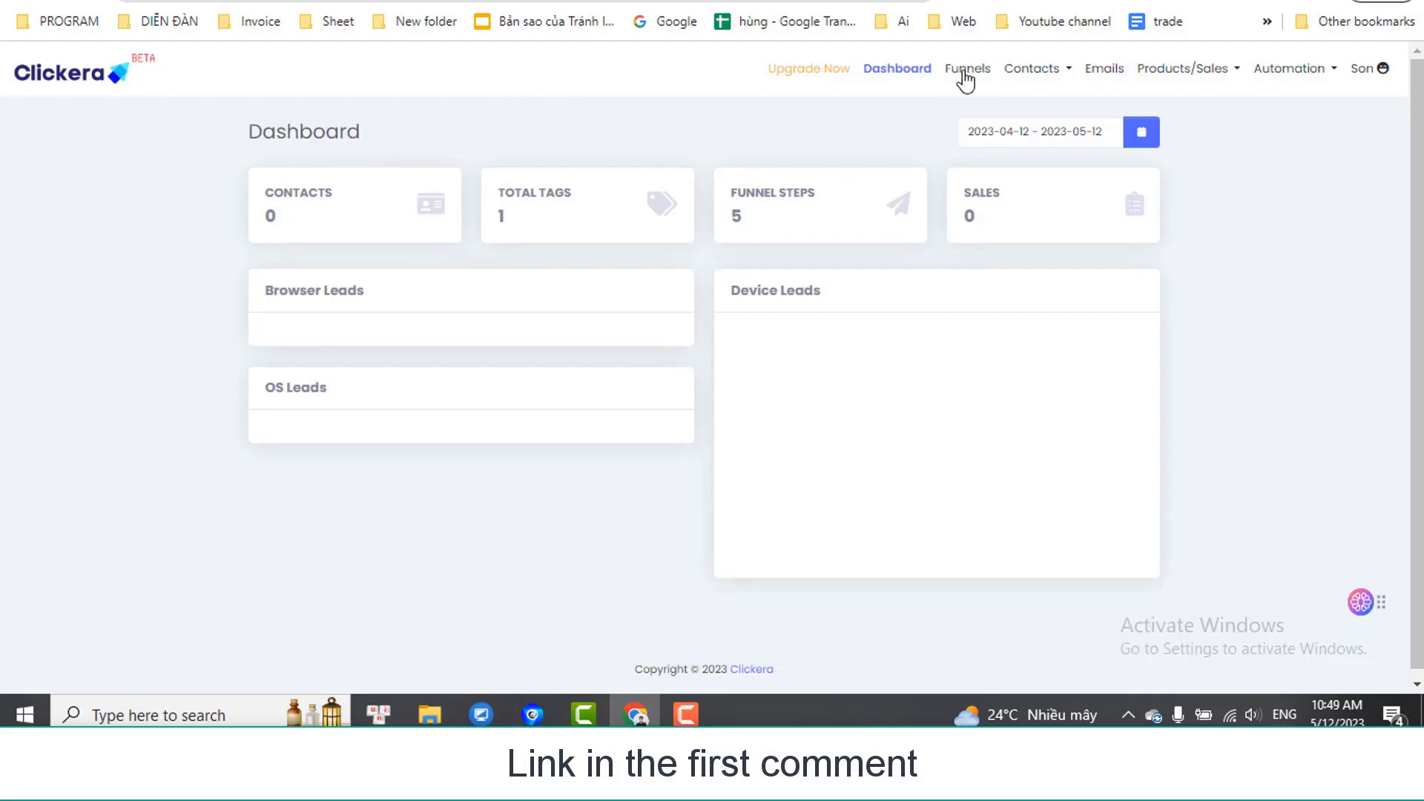
left_click(975, 71)
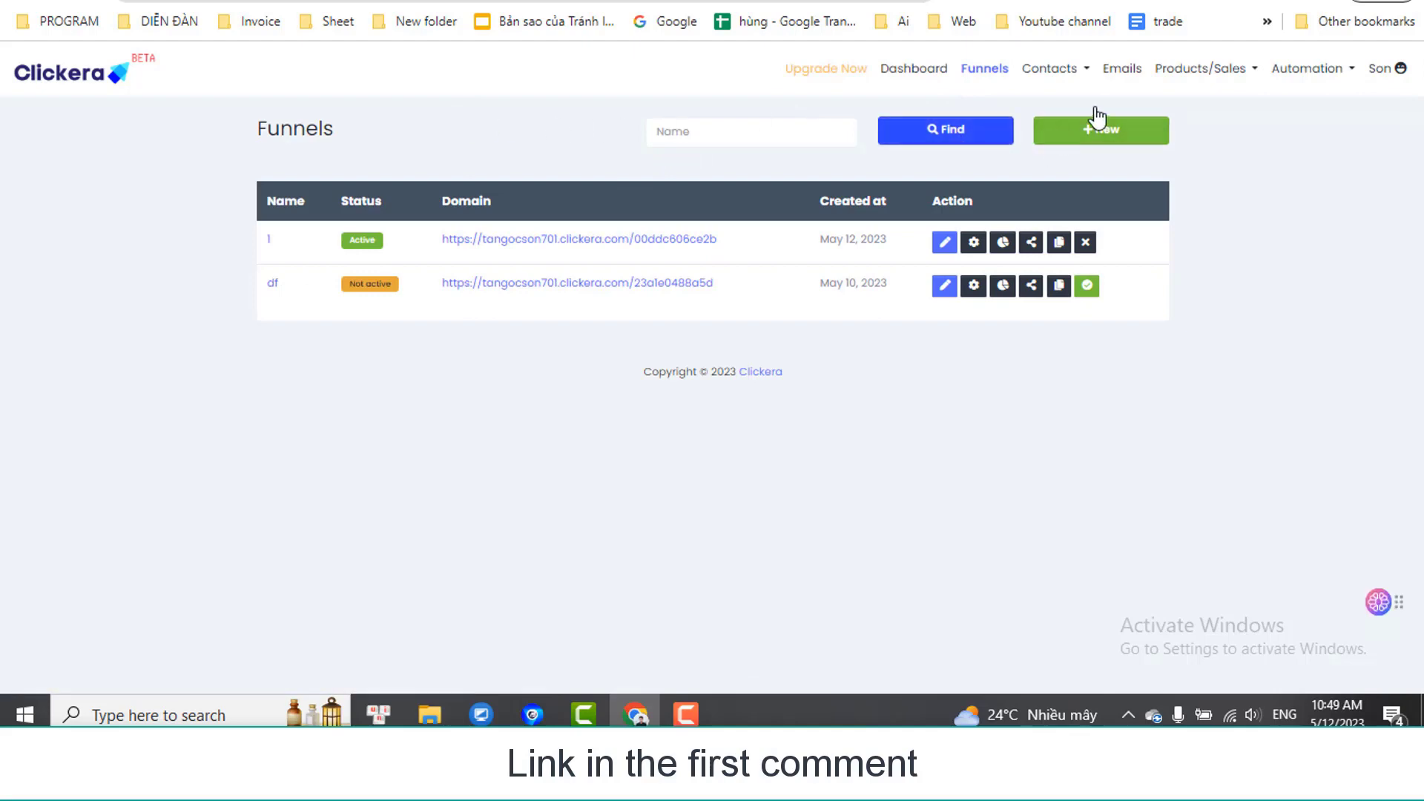
left_click(1104, 137)
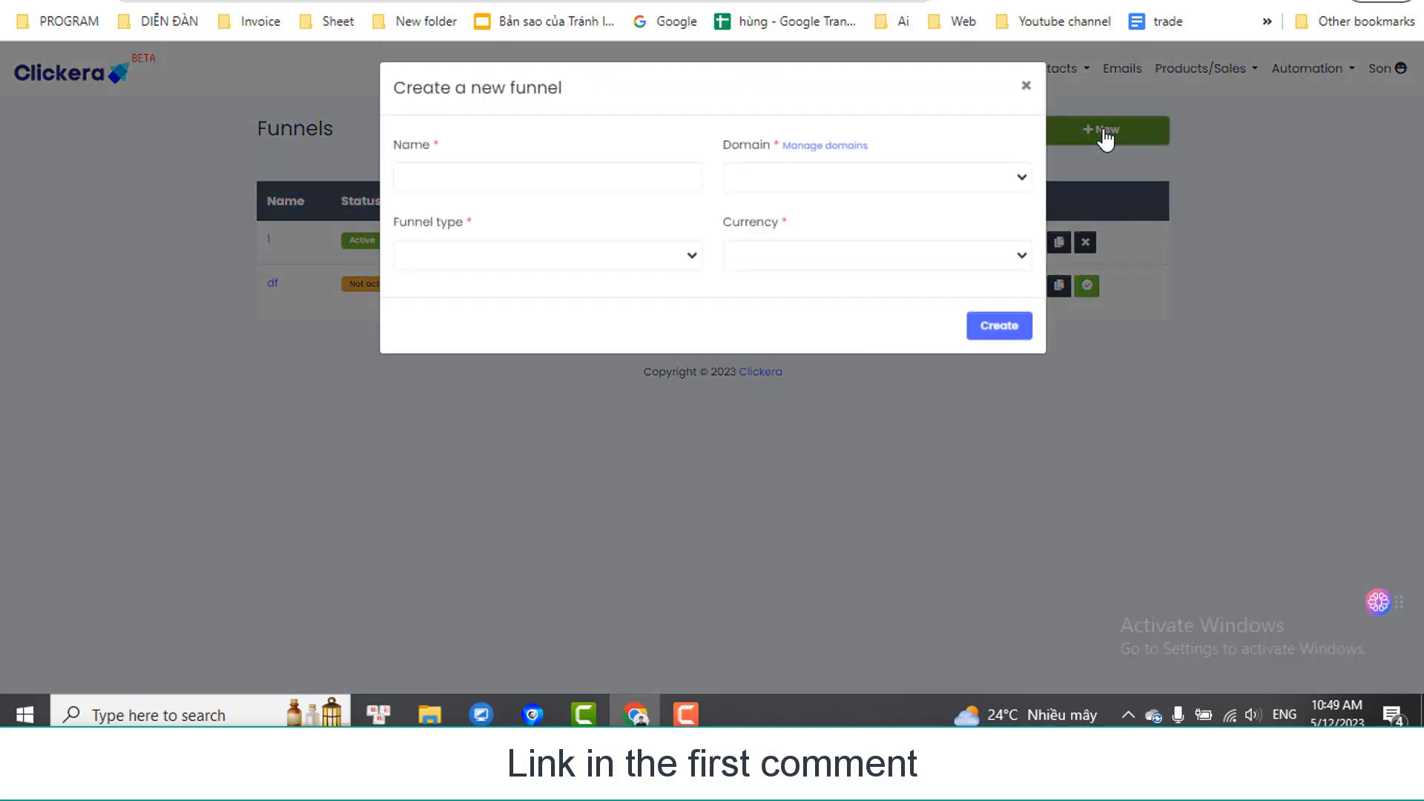
left_click_drag(456, 82, 570, 85)
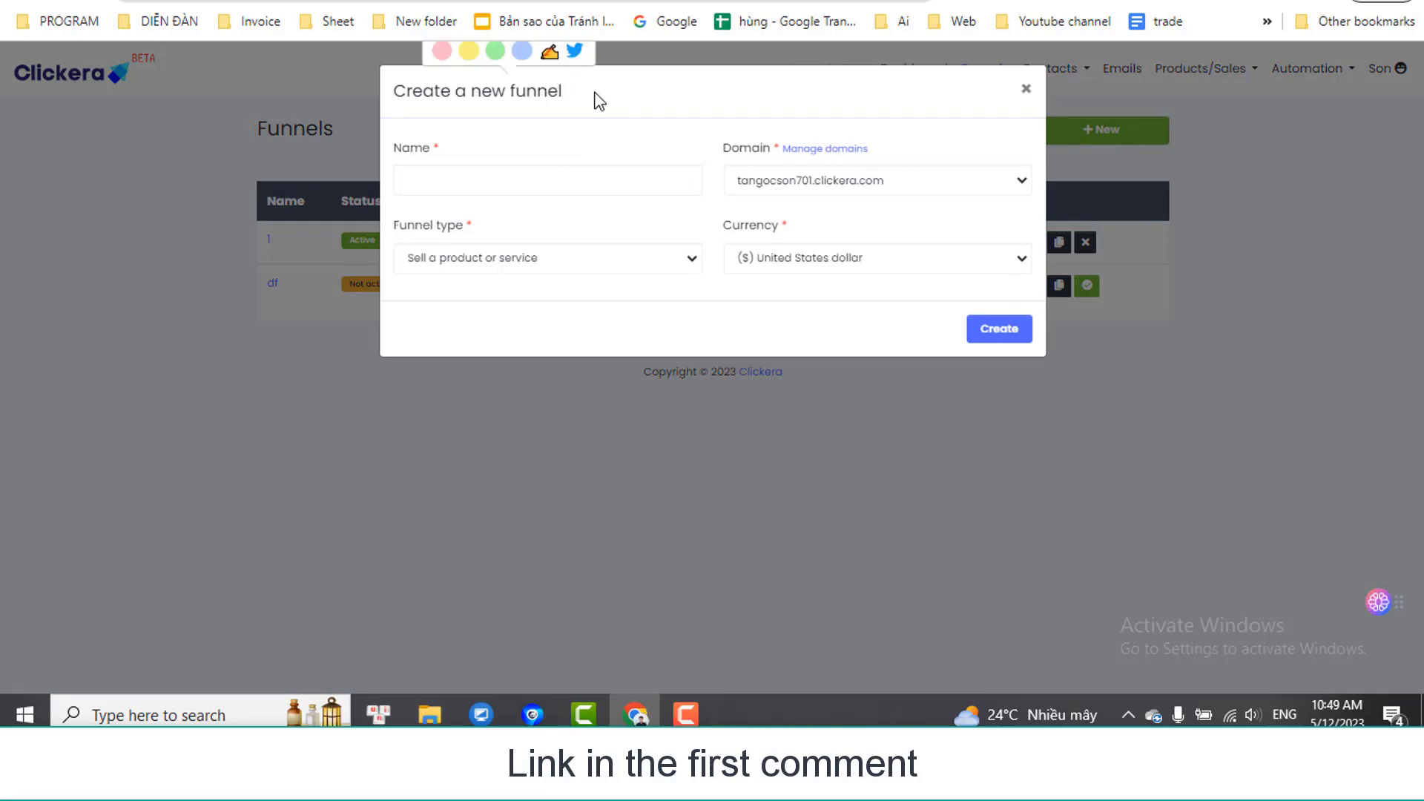
left_click(491, 177)
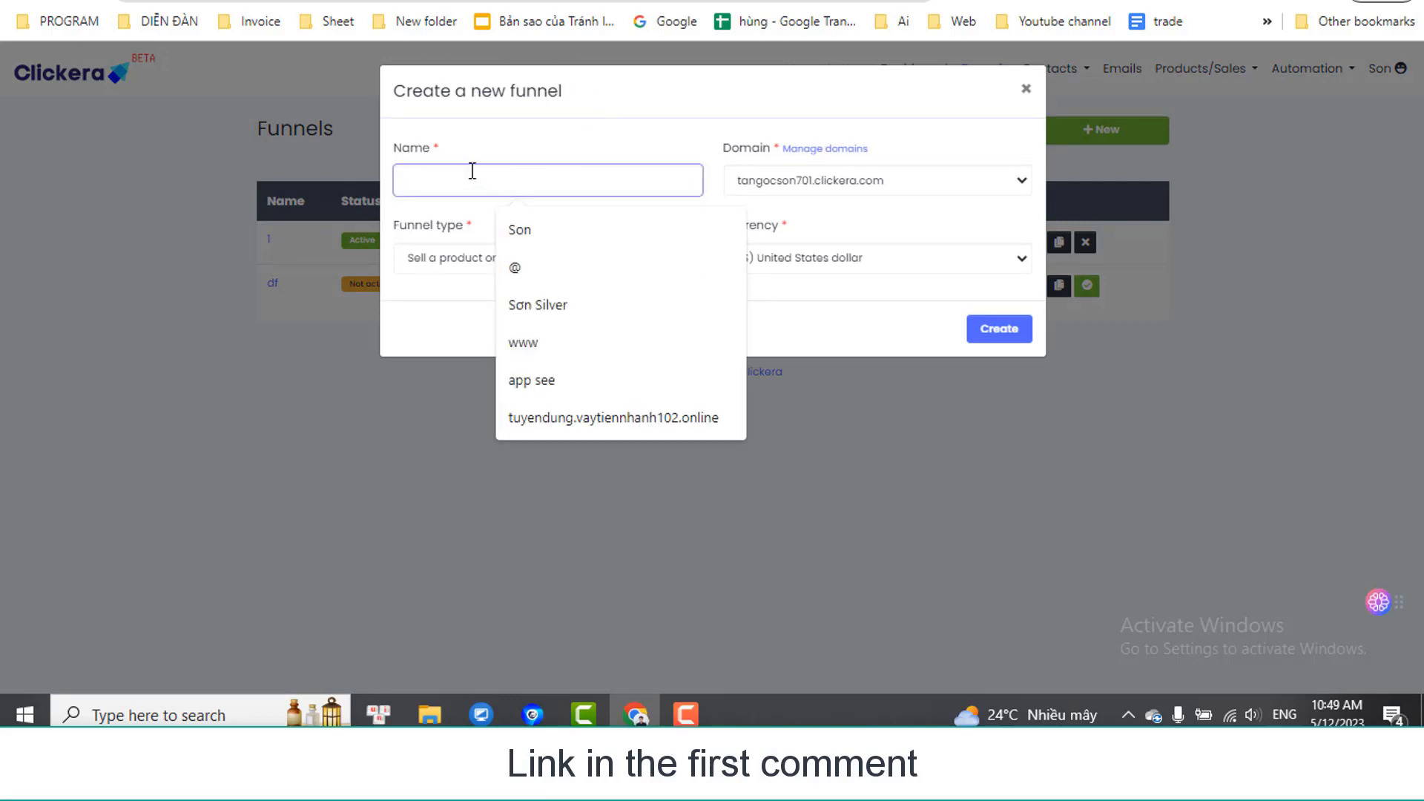
type("xc")
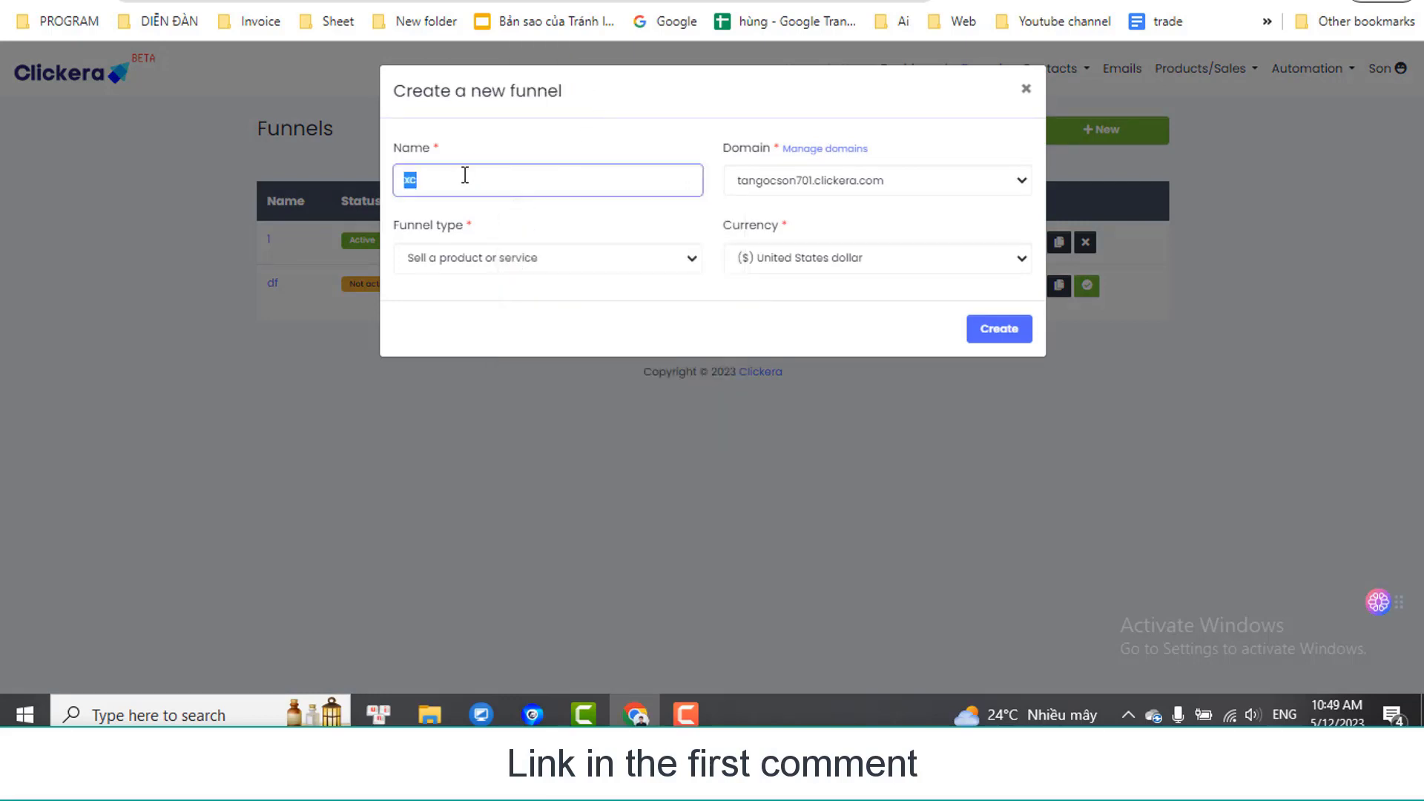
type("te")
left_click(550, 141)
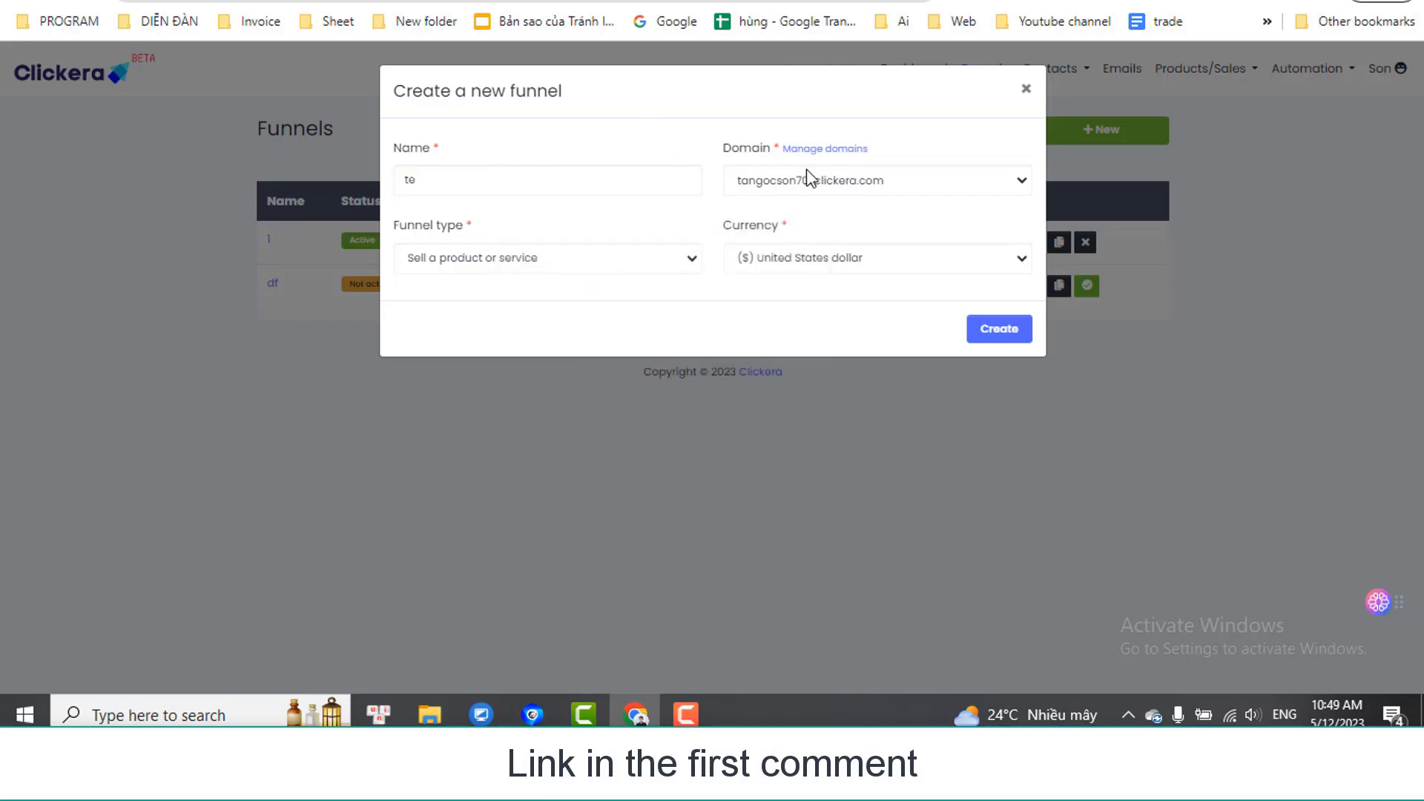
left_click_drag(734, 152, 759, 150)
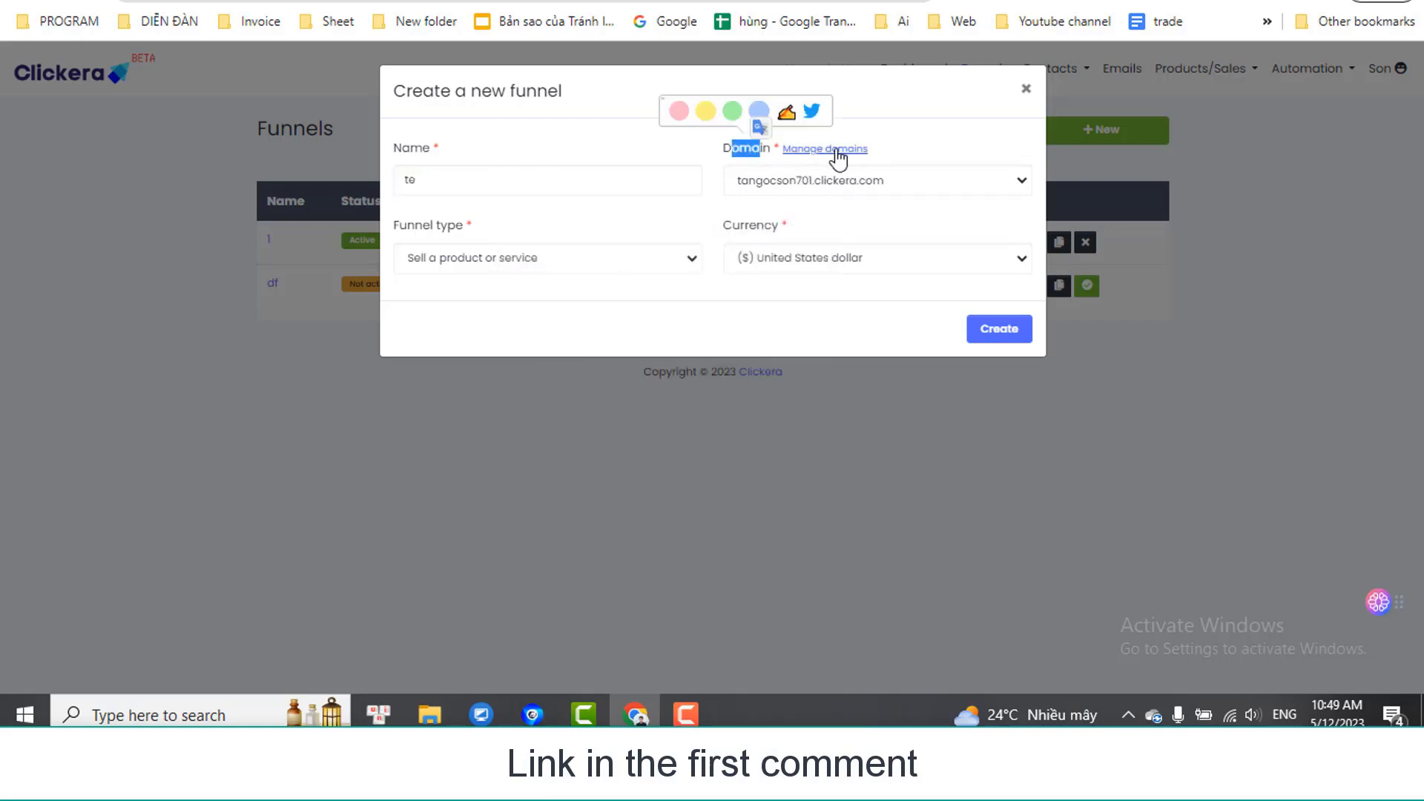
left_click(873, 192)
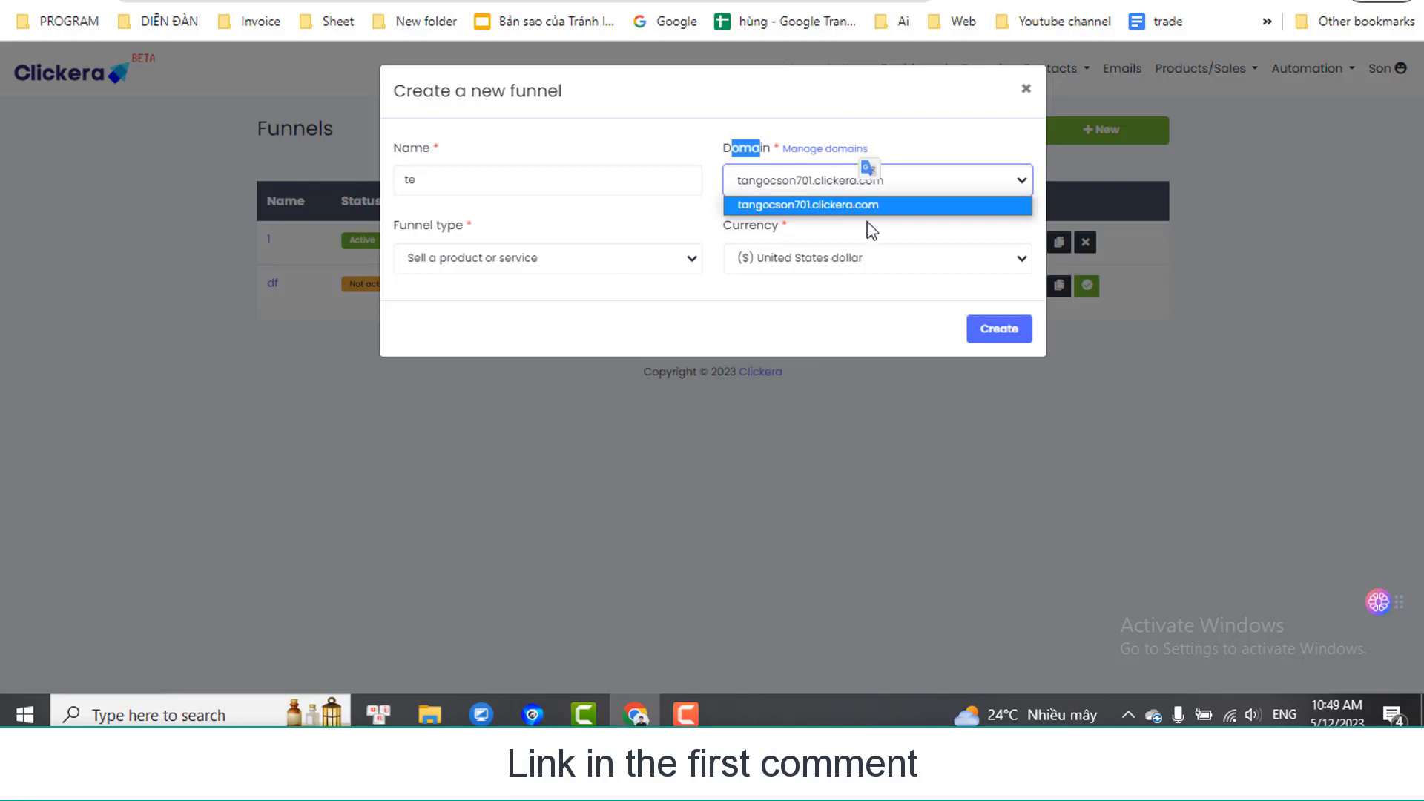
left_click(868, 217)
left_click(491, 265)
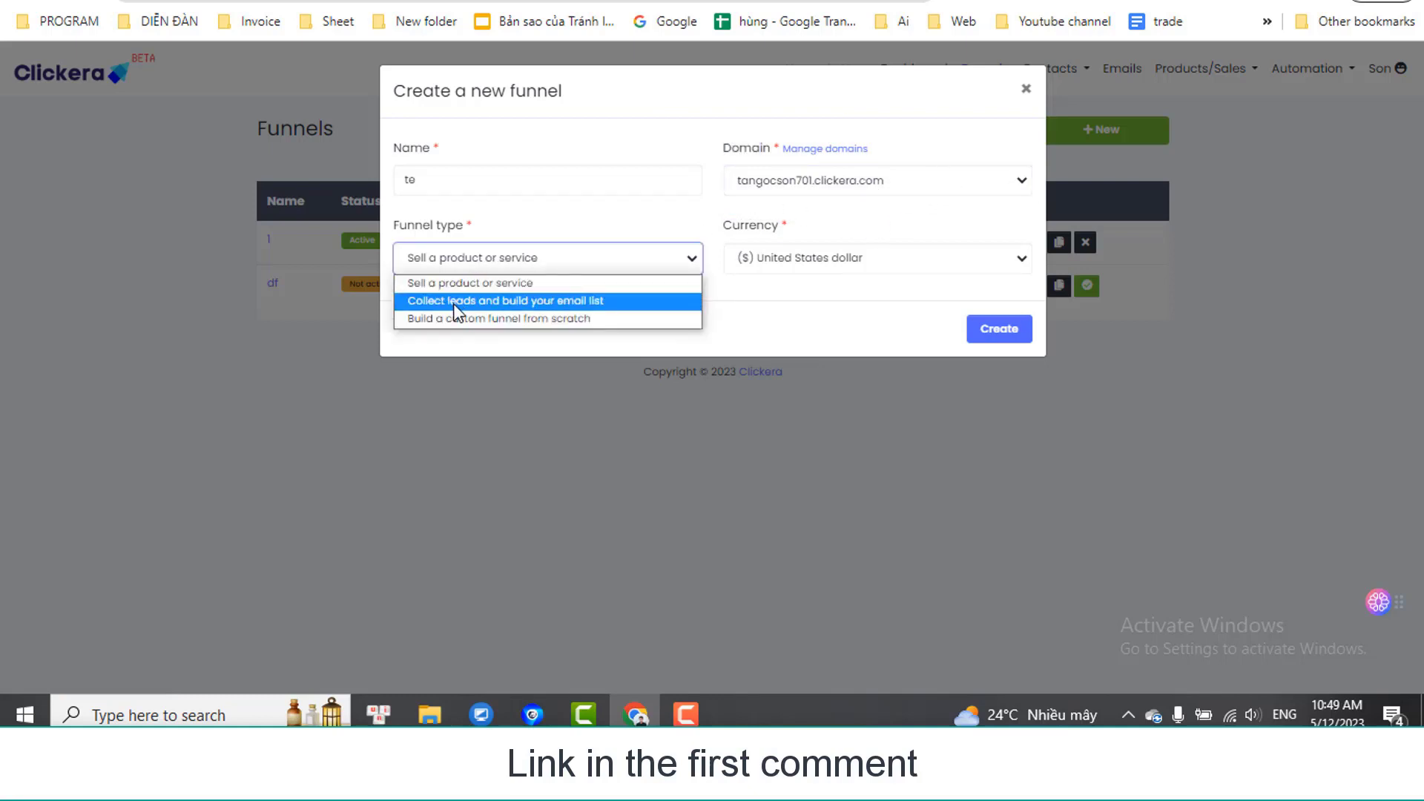
left_click(535, 301)
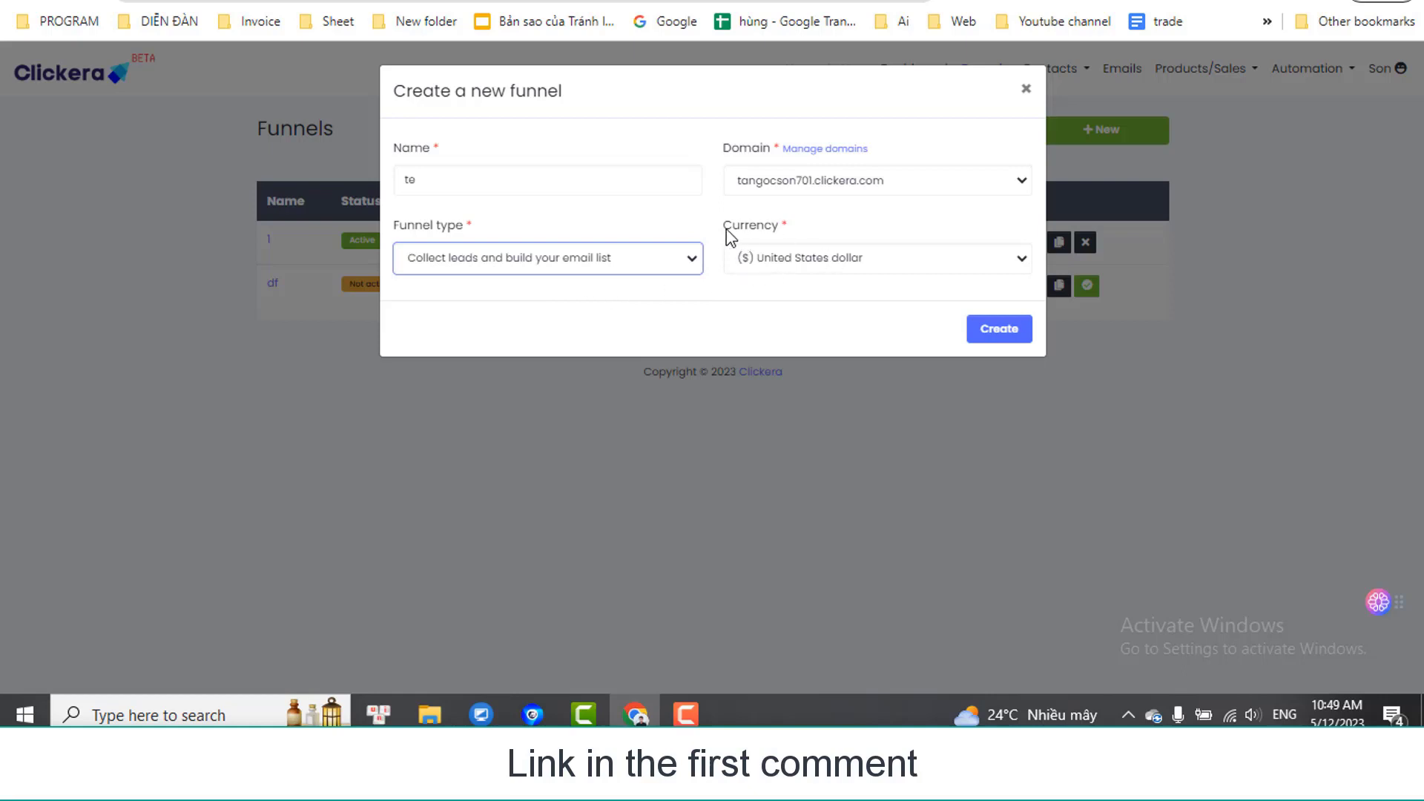
left_click_drag(731, 235, 777, 226)
left_click(819, 255)
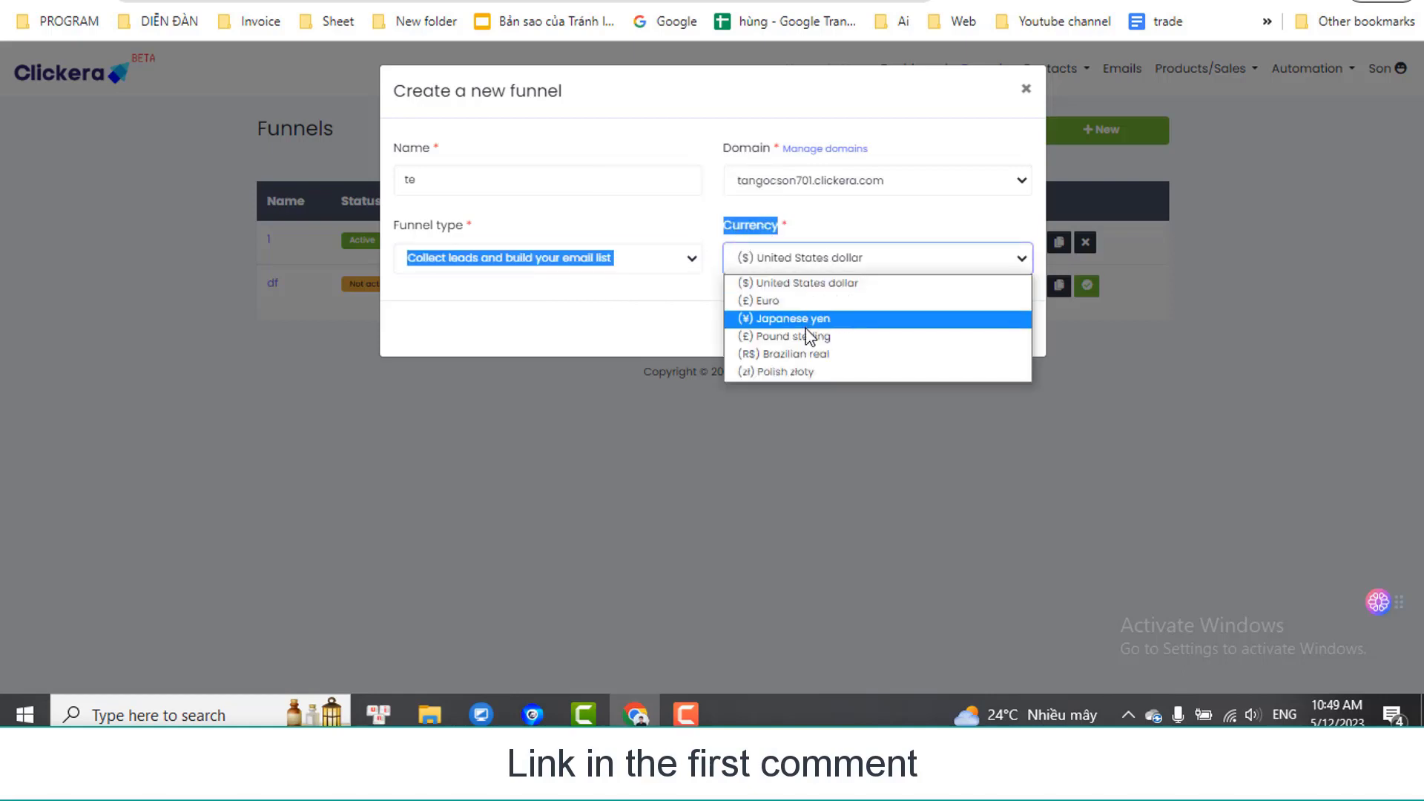
left_click(860, 232)
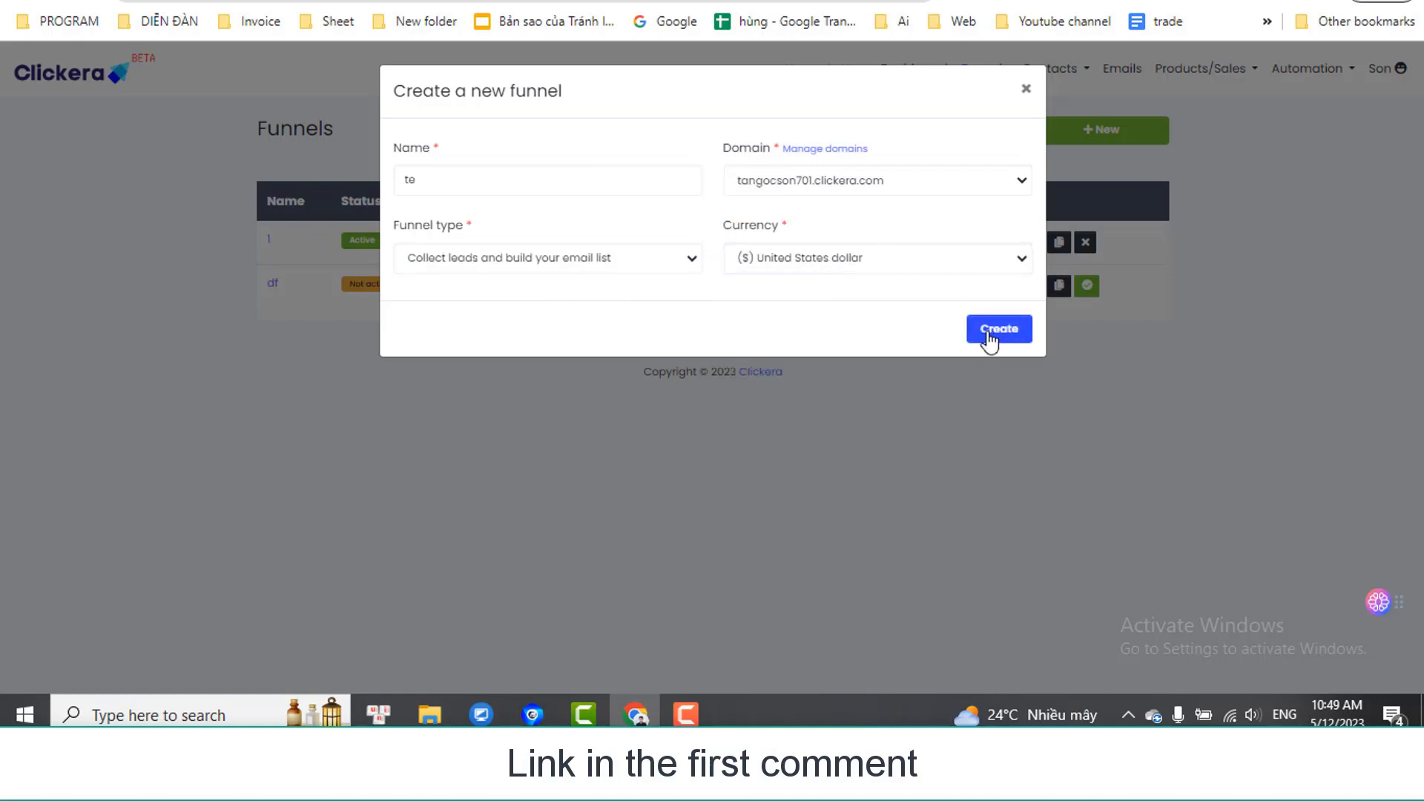
left_click(1025, 90)
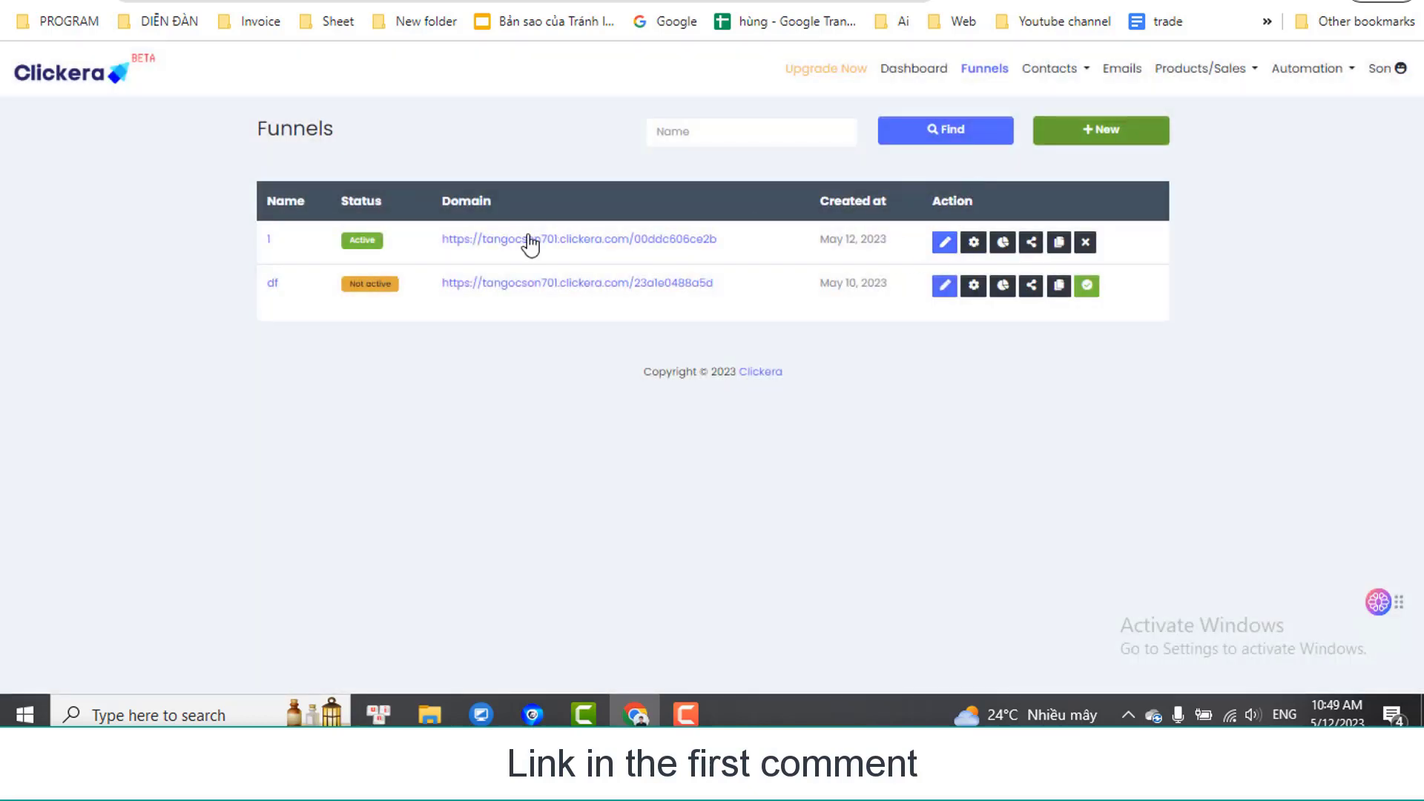
Open funnel 1's Squeeze page step settings
left_click(945, 245)
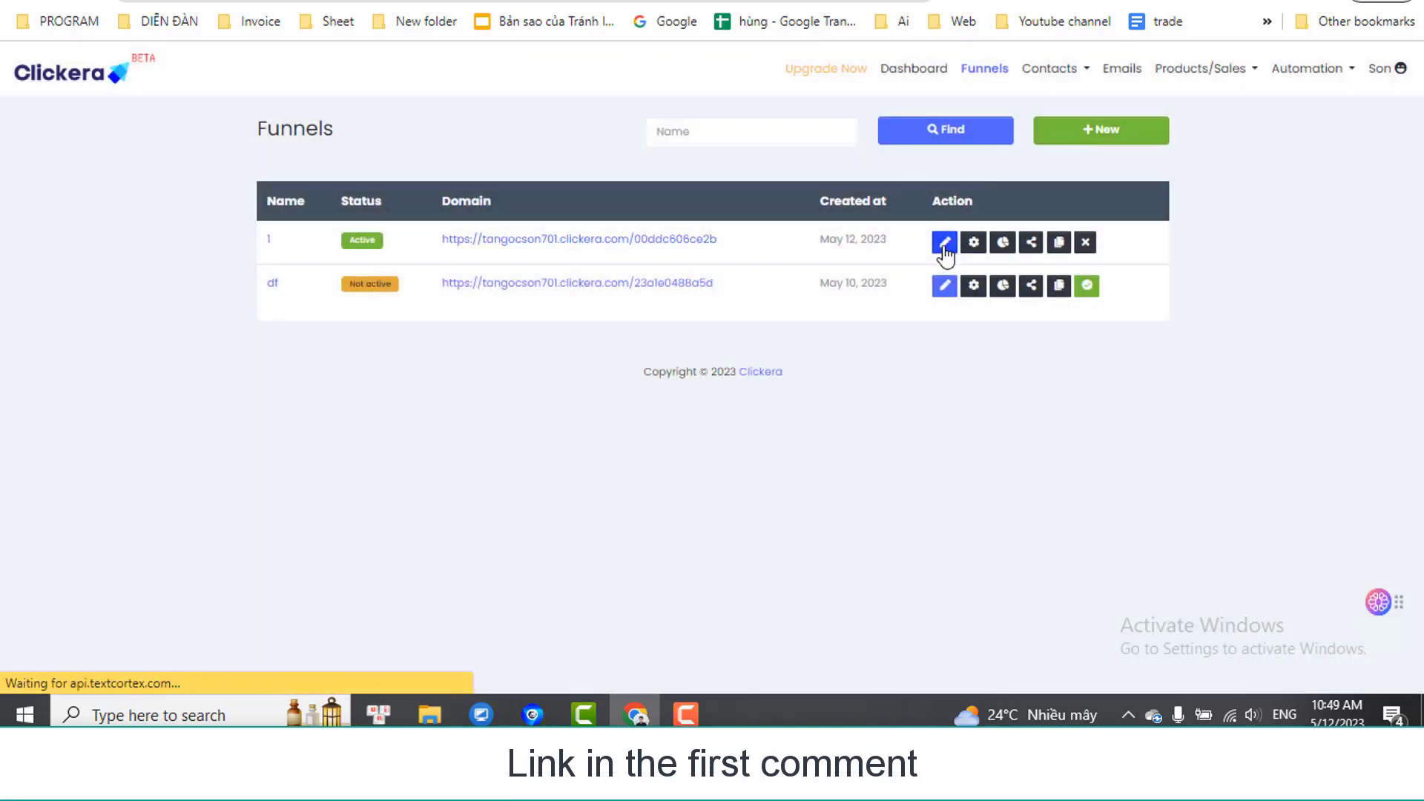
left_click(522, 189)
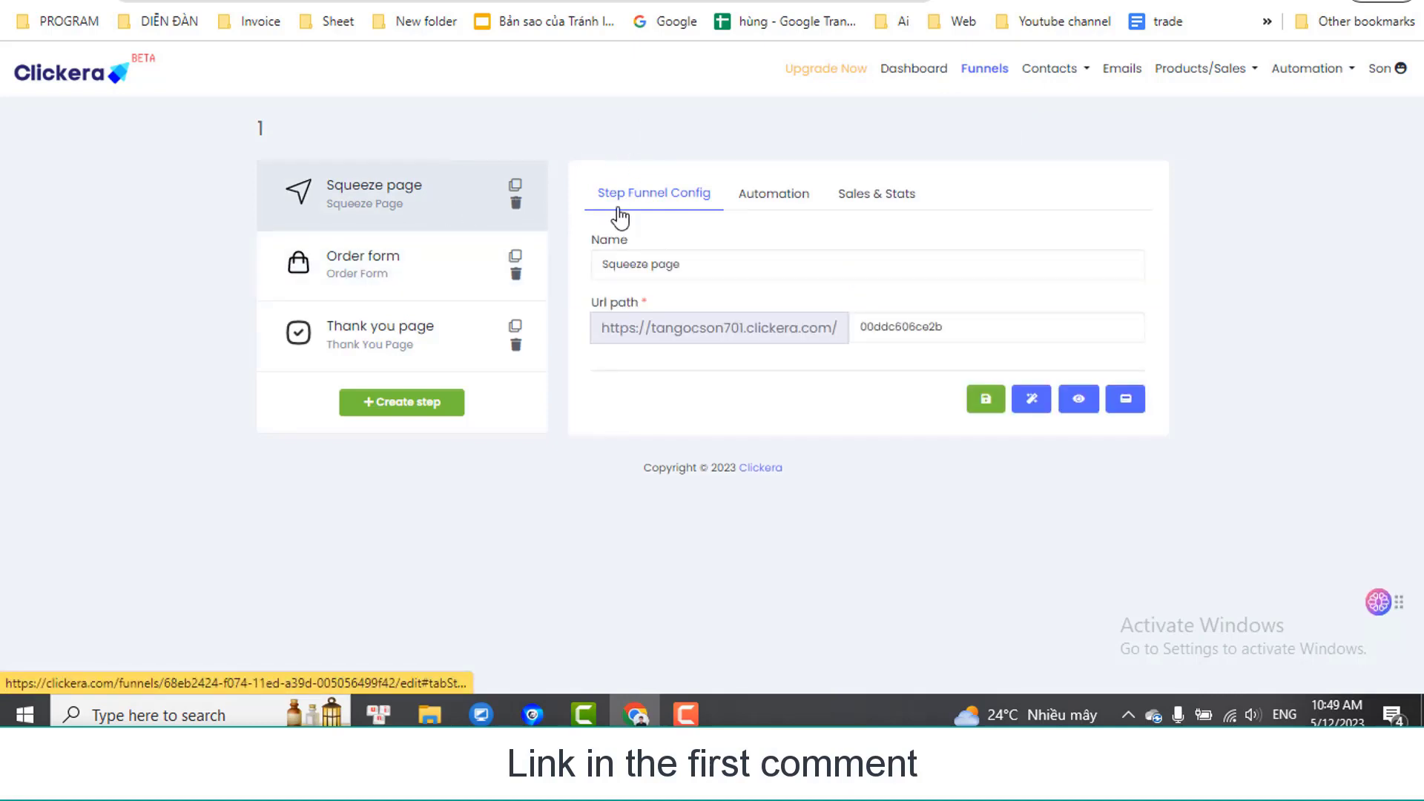
triple_click(644, 256)
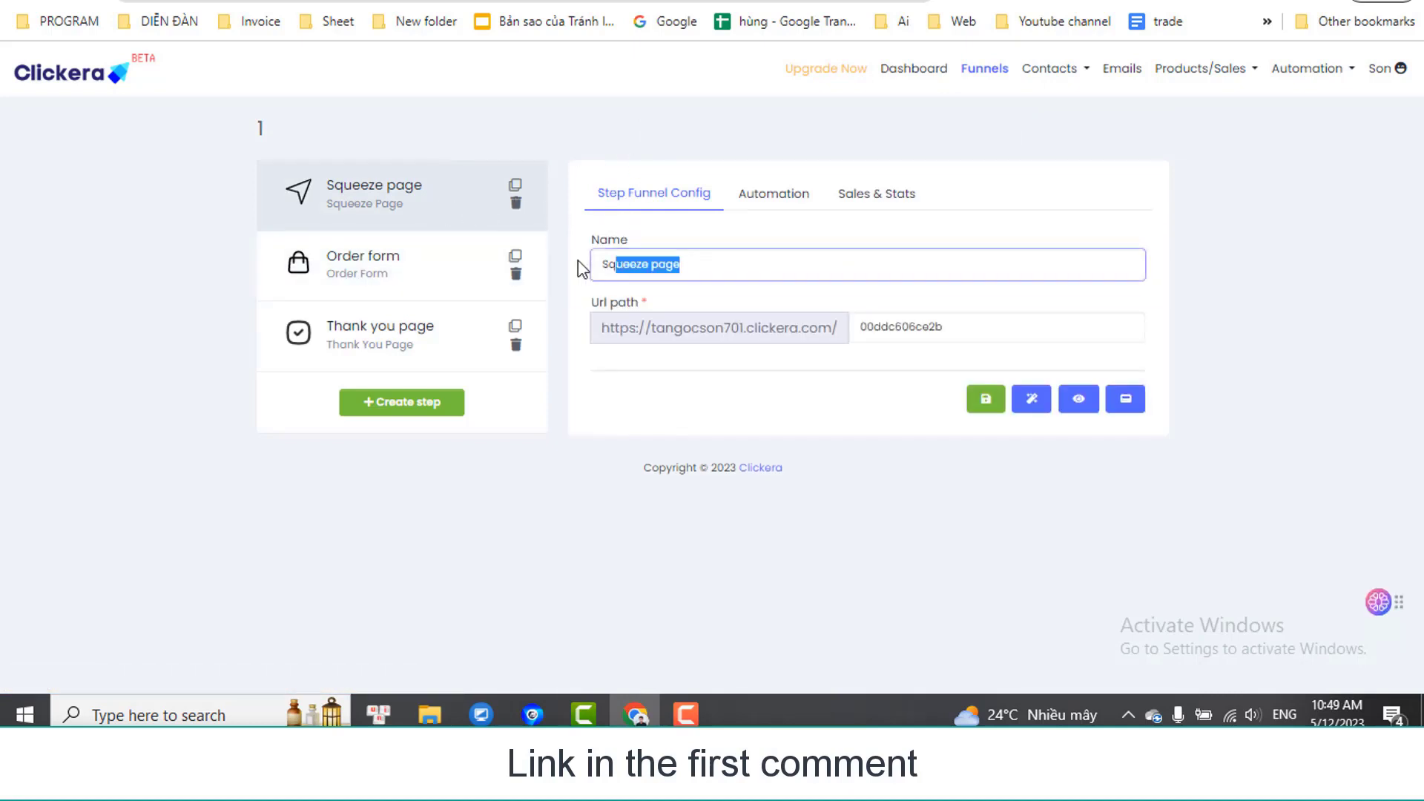
left_click(621, 247)
Change the Squeeze page step's URL path to 'ete' and save the step
double_click(901, 327)
type("et")
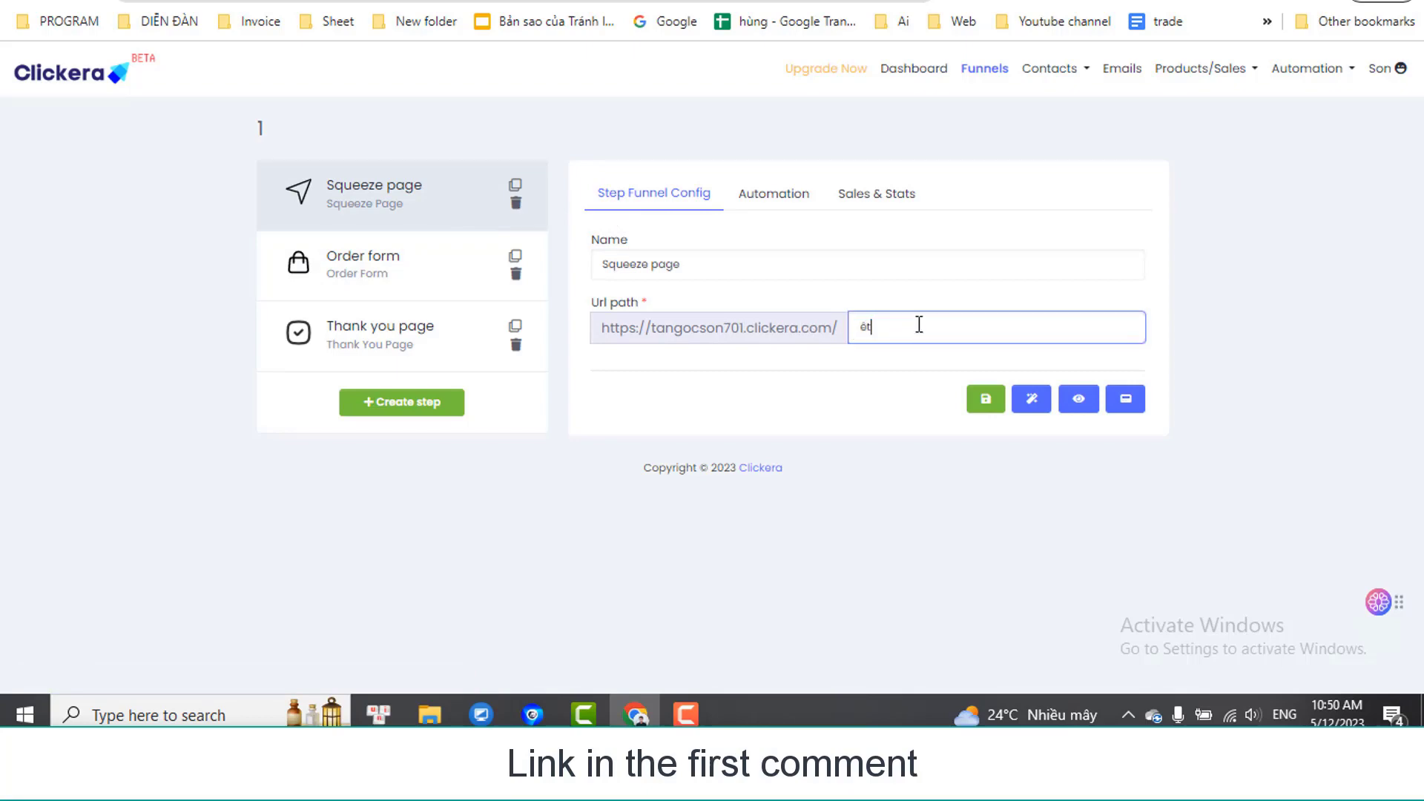
type("e")
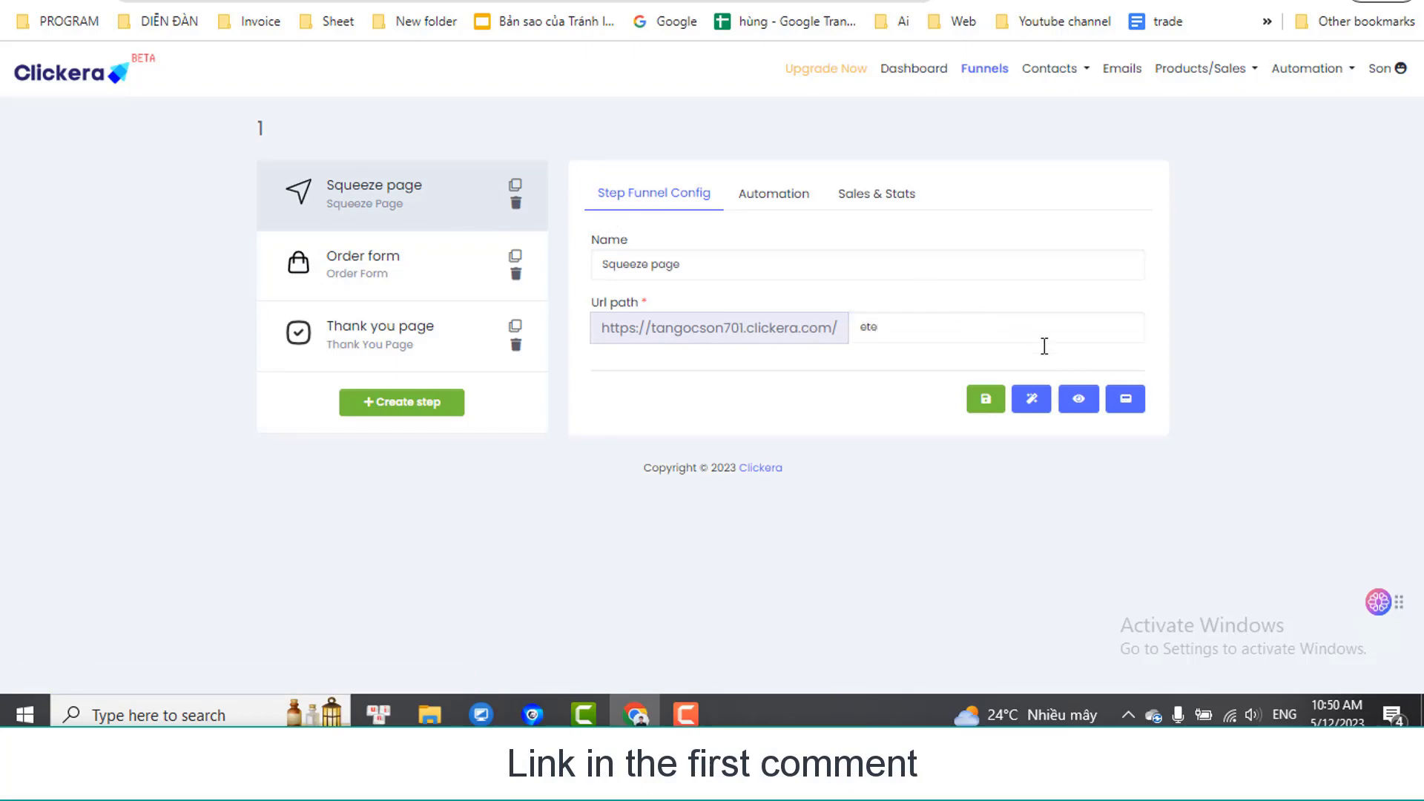
left_click(989, 404)
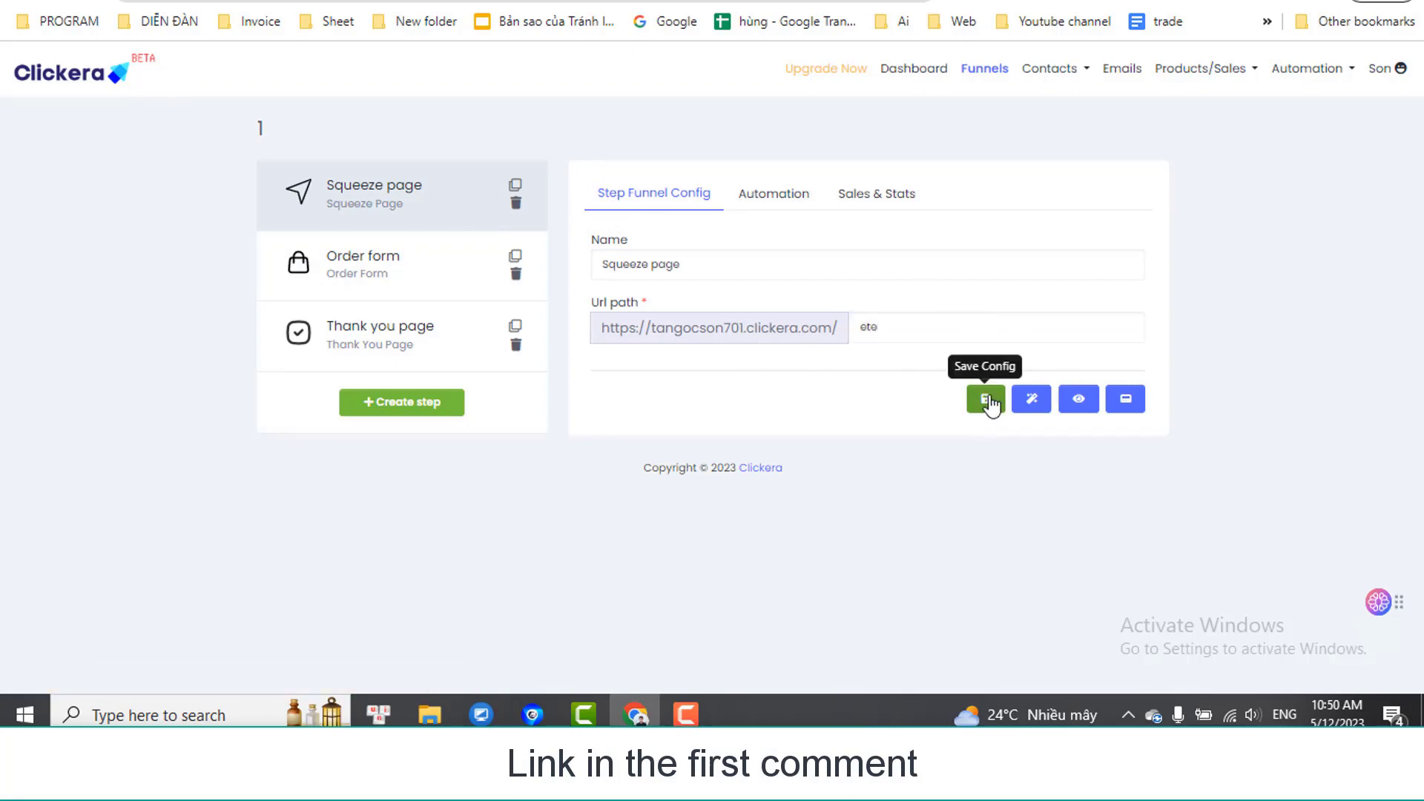
left_click_drag(879, 327, 853, 316)
left_click_drag(664, 264, 602, 264)
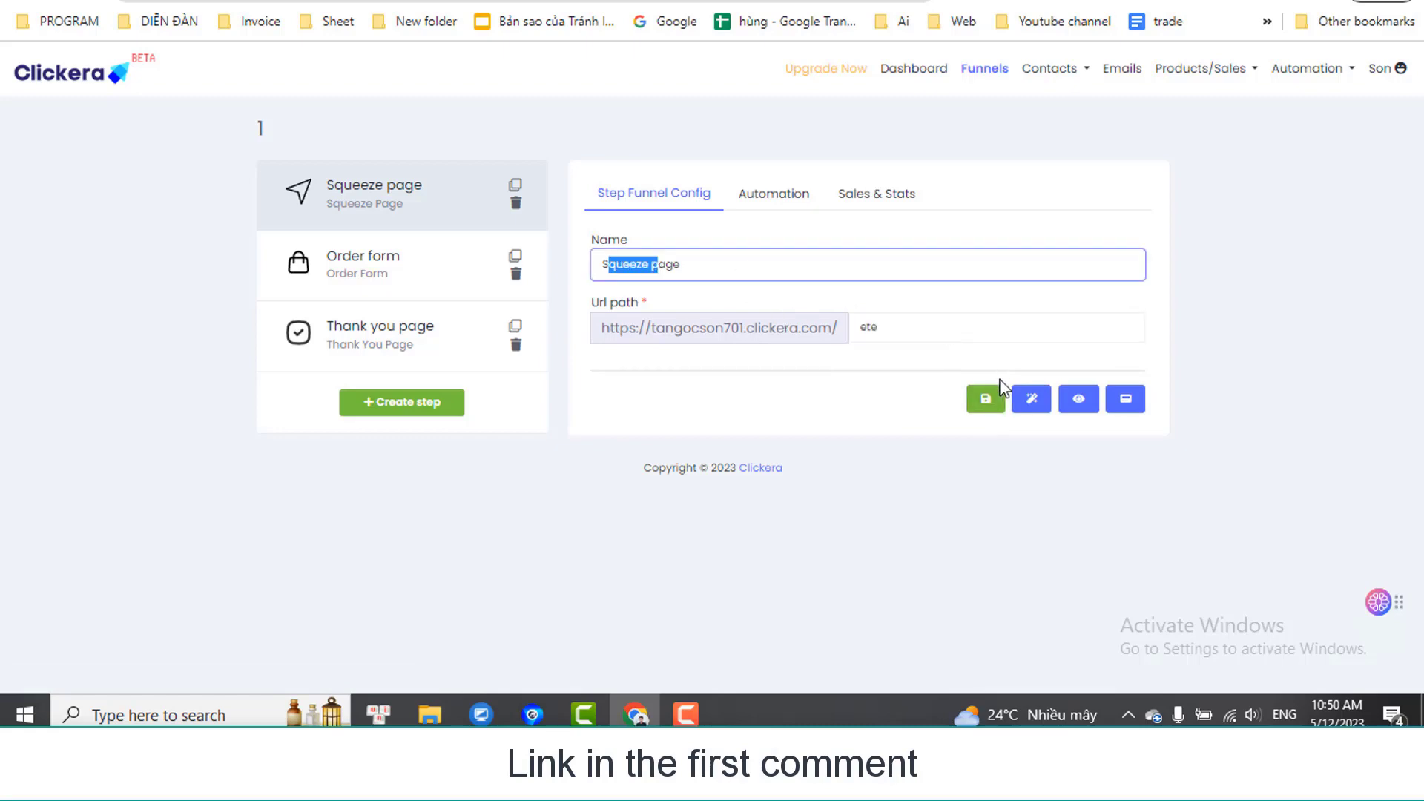
left_click(992, 400)
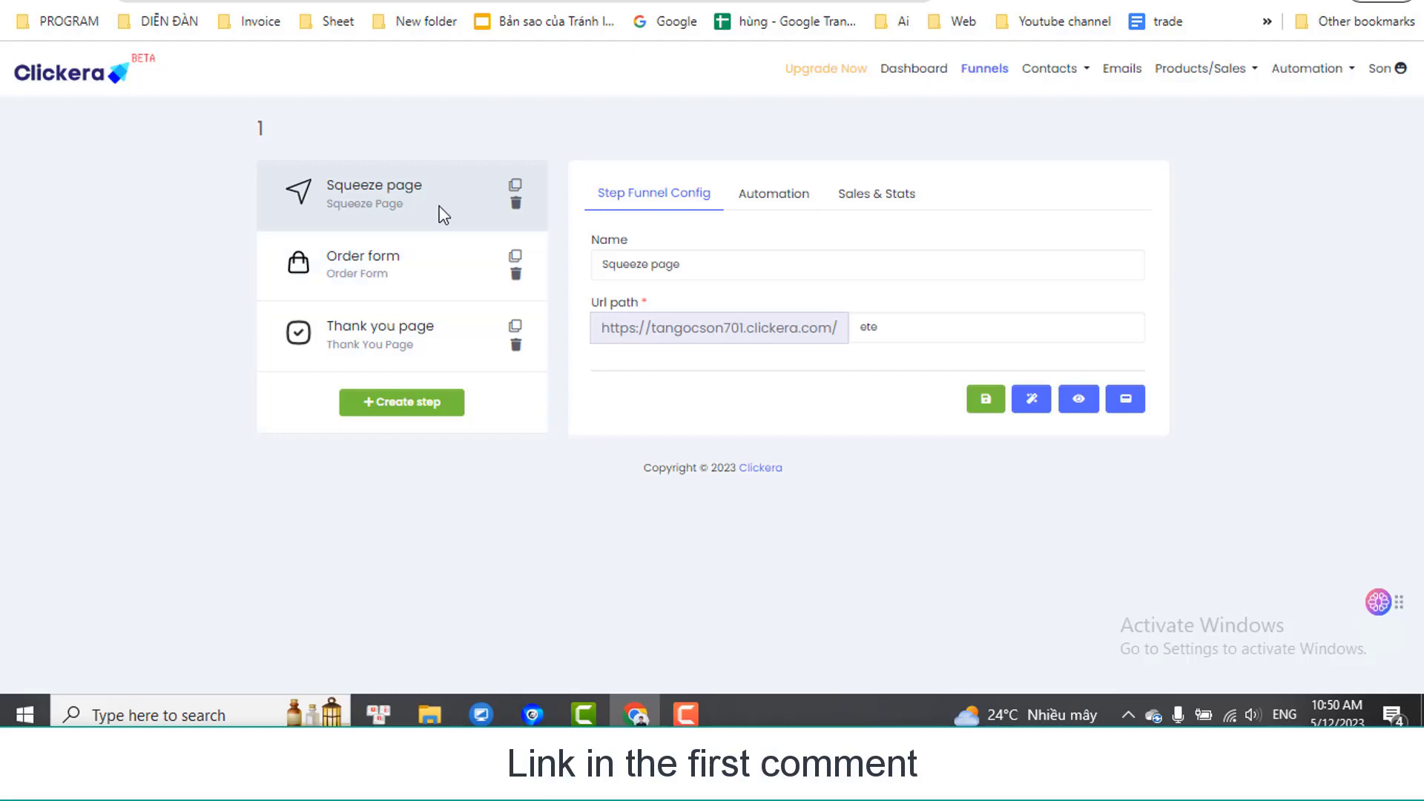
Open the squeeze page in the editor and change its headline to 'Sale product online'
left_click(1032, 401)
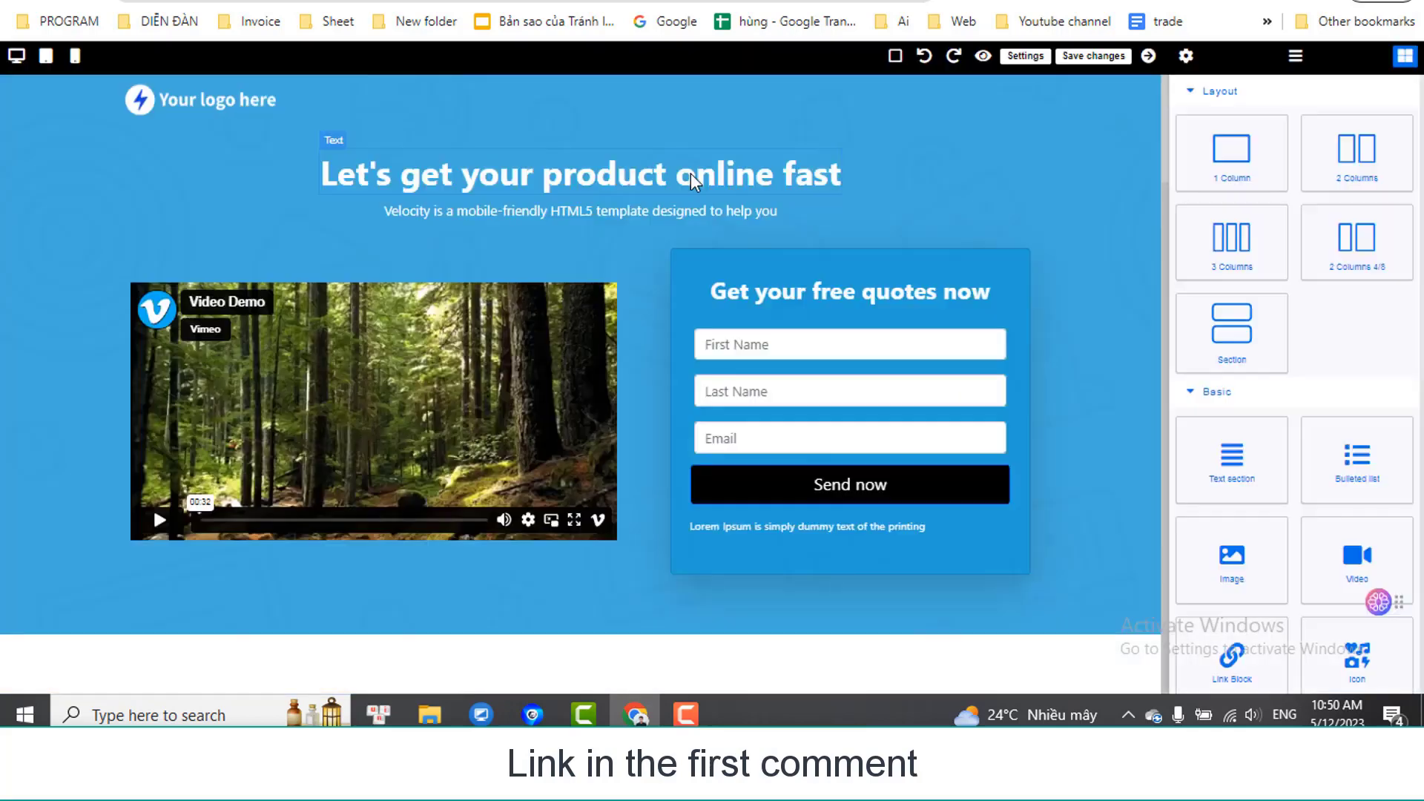
left_click(482, 214)
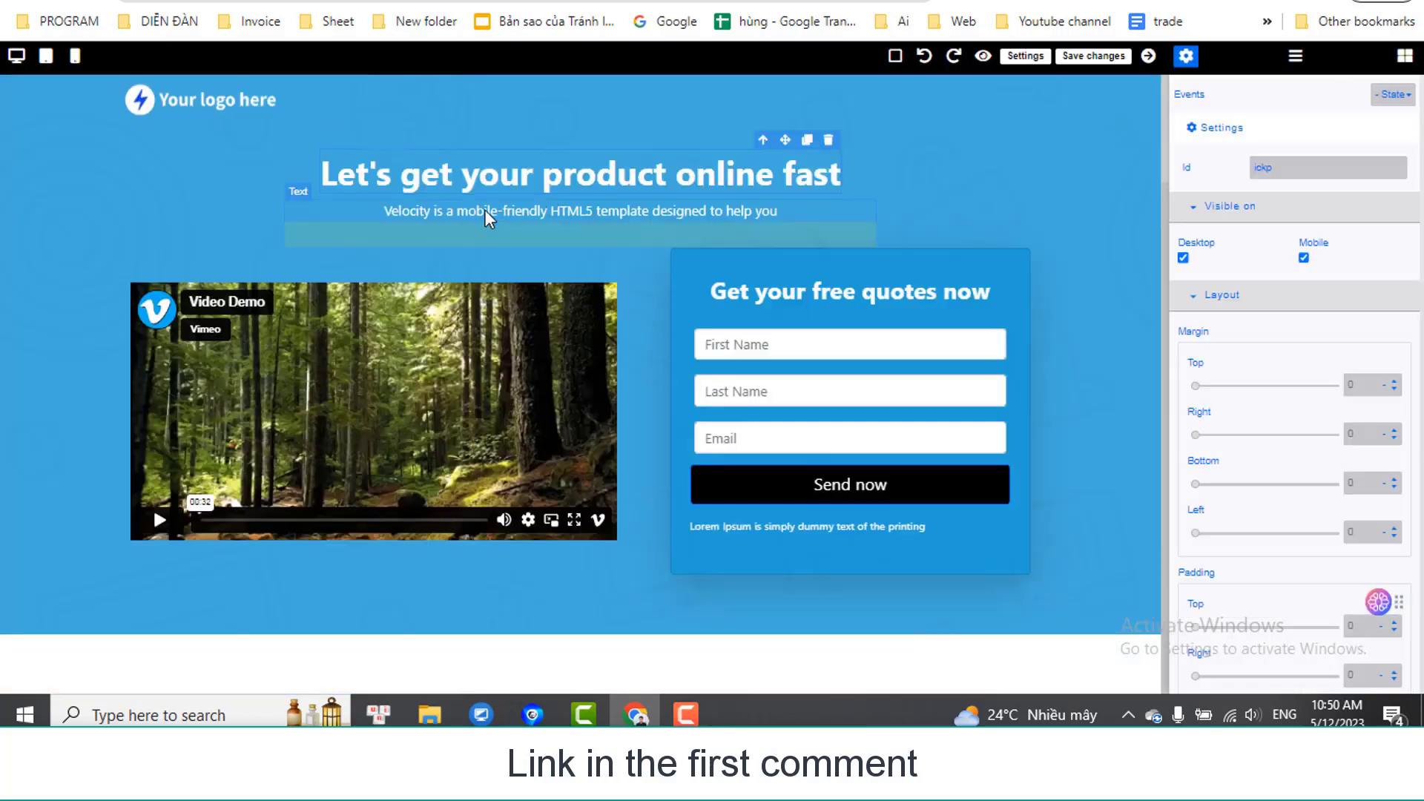
triple_click(577, 178)
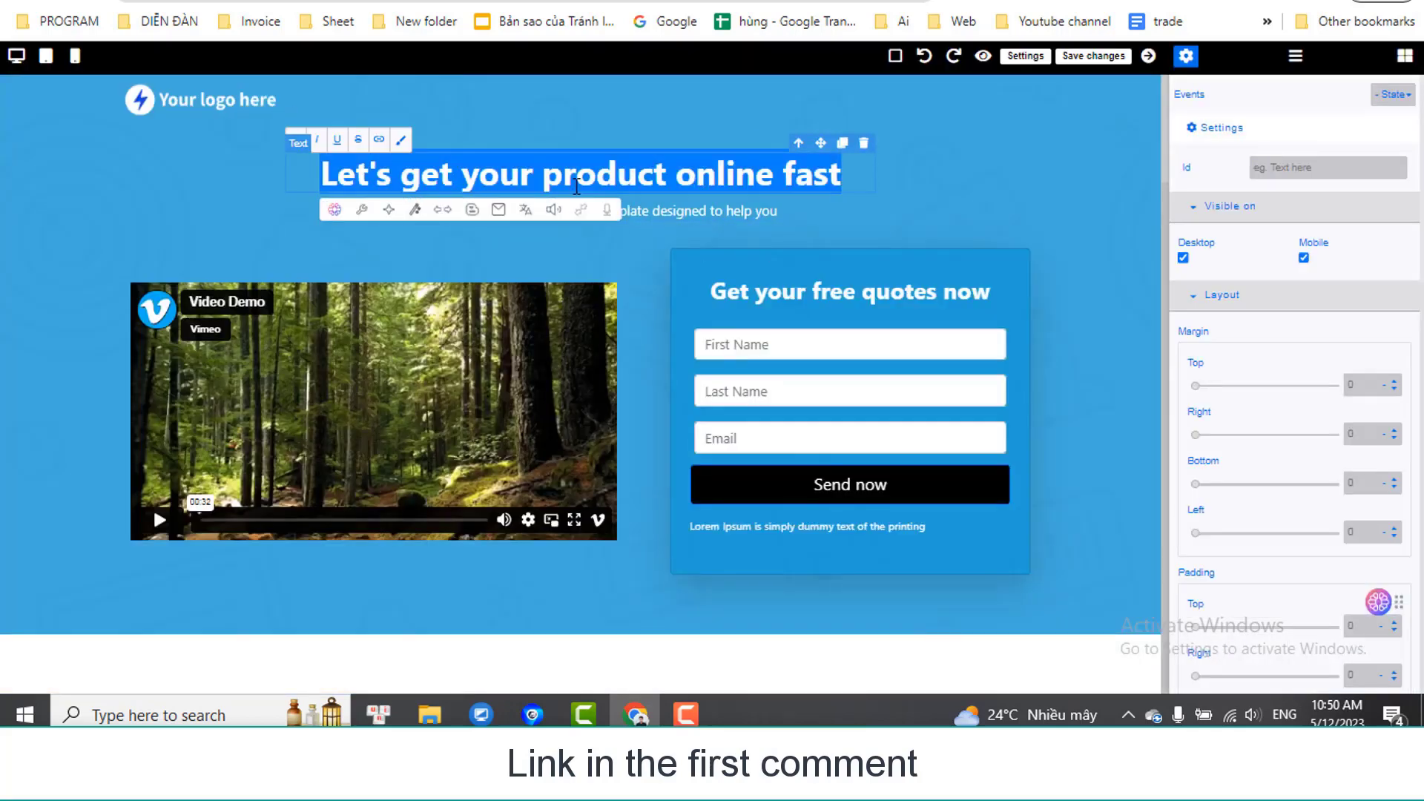
type("Sale pro")
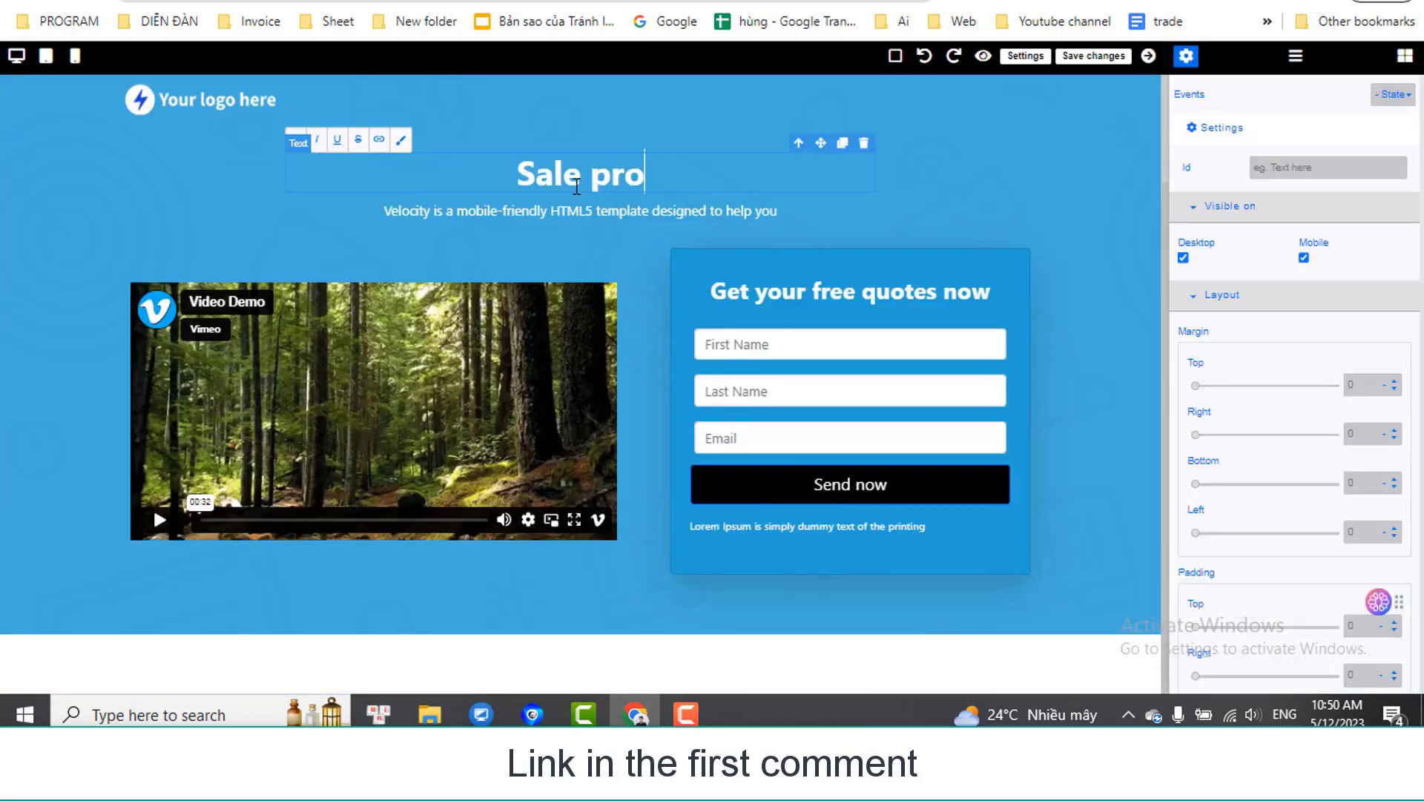
type("duct online")
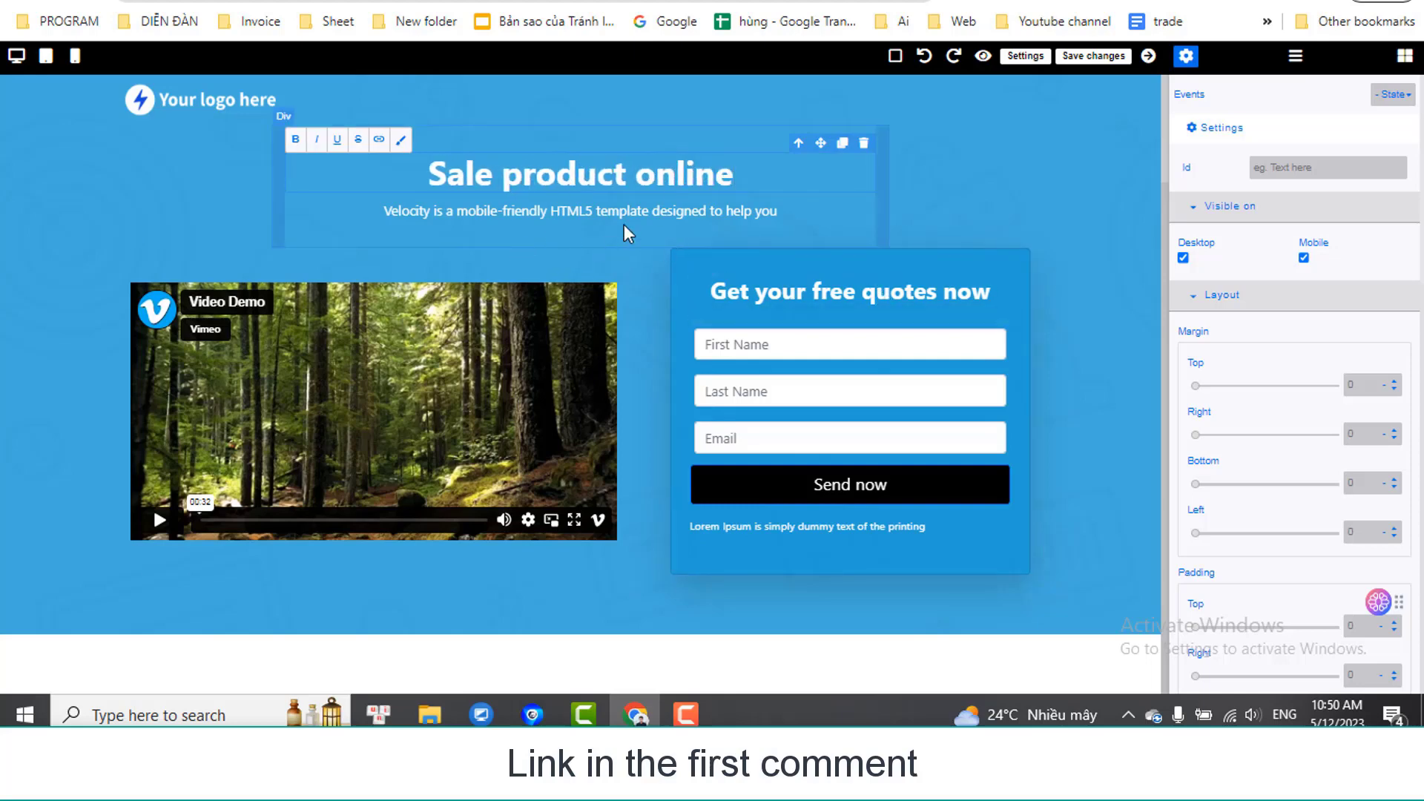
triple_click(648, 211)
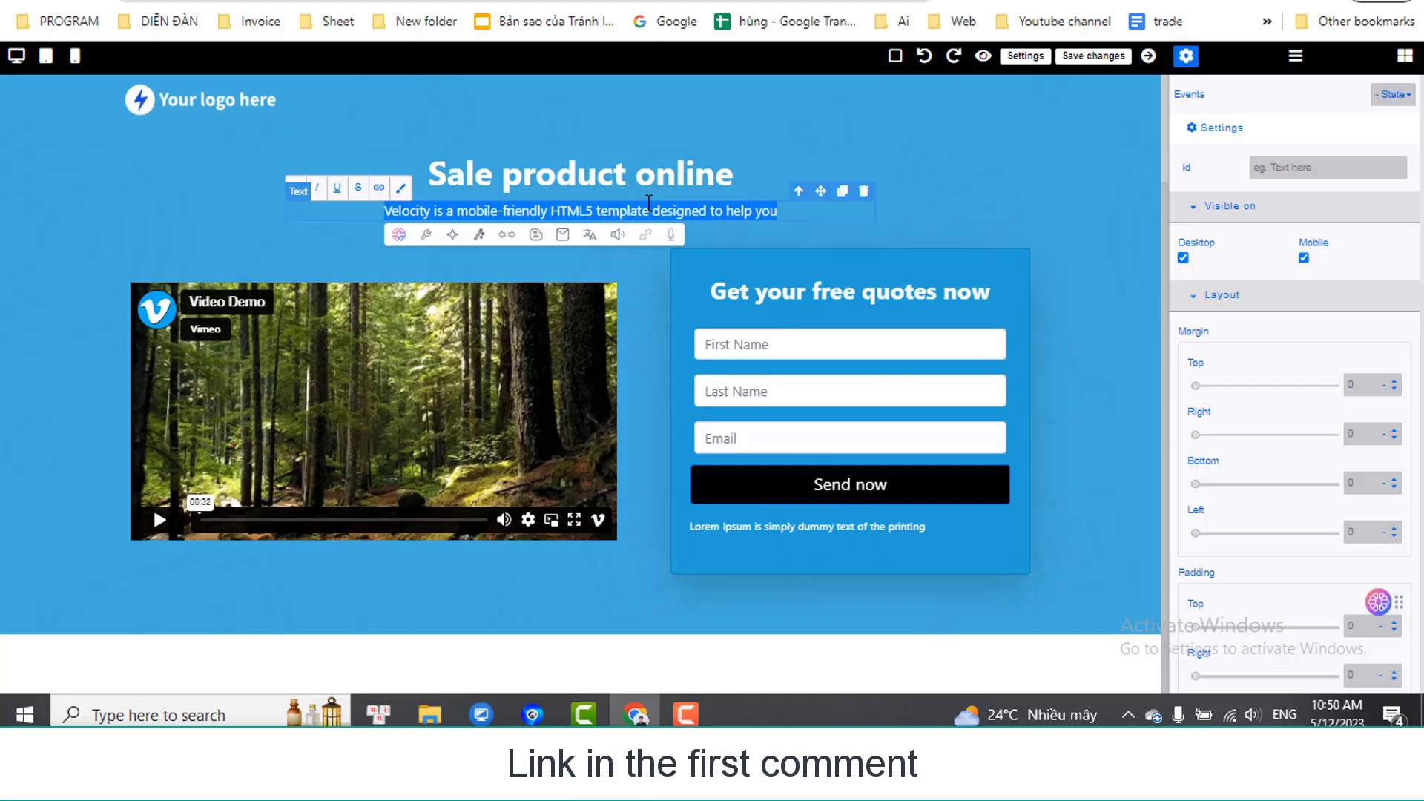
left_click(862, 191)
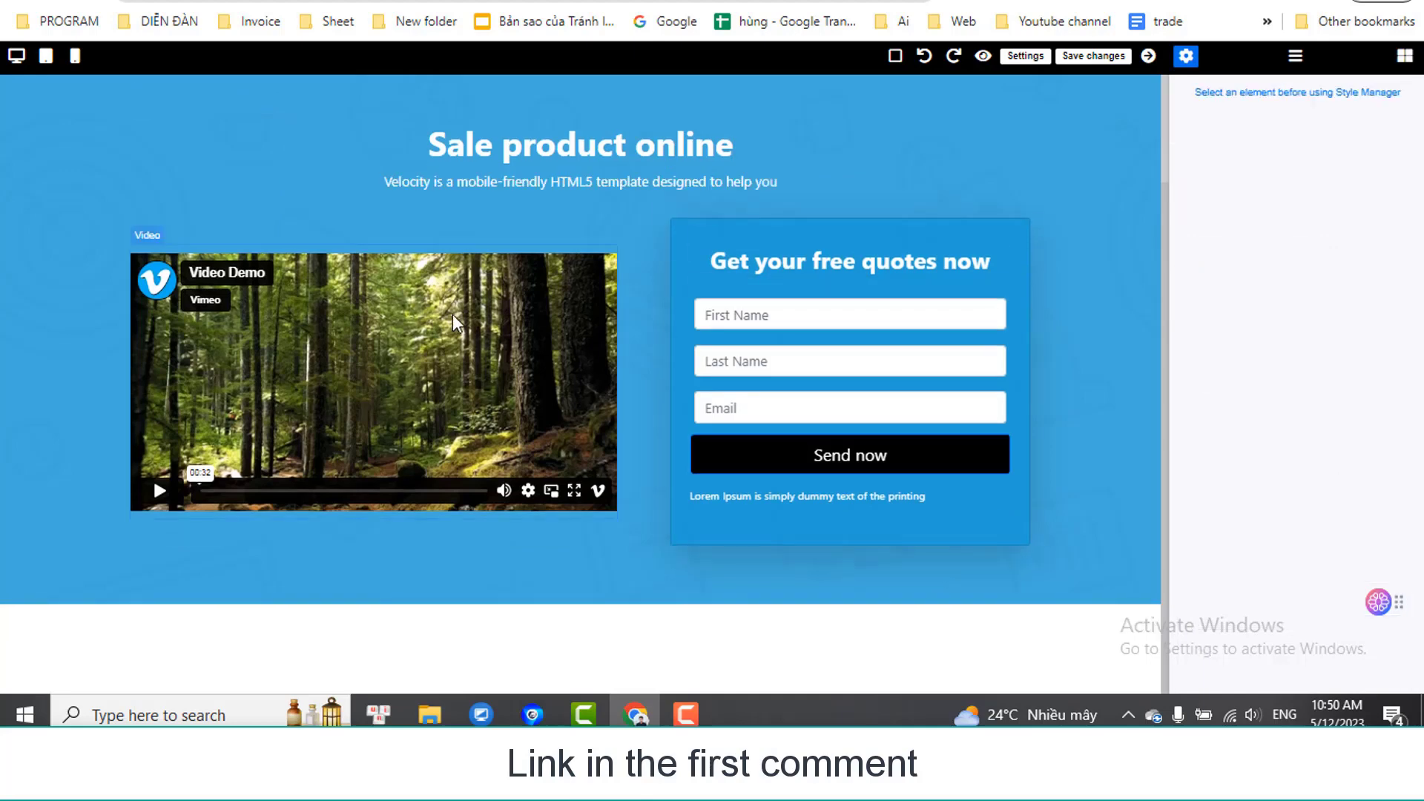
Inspect the video, Last Name field and quote form, then select the Send now button
left_click(281, 312)
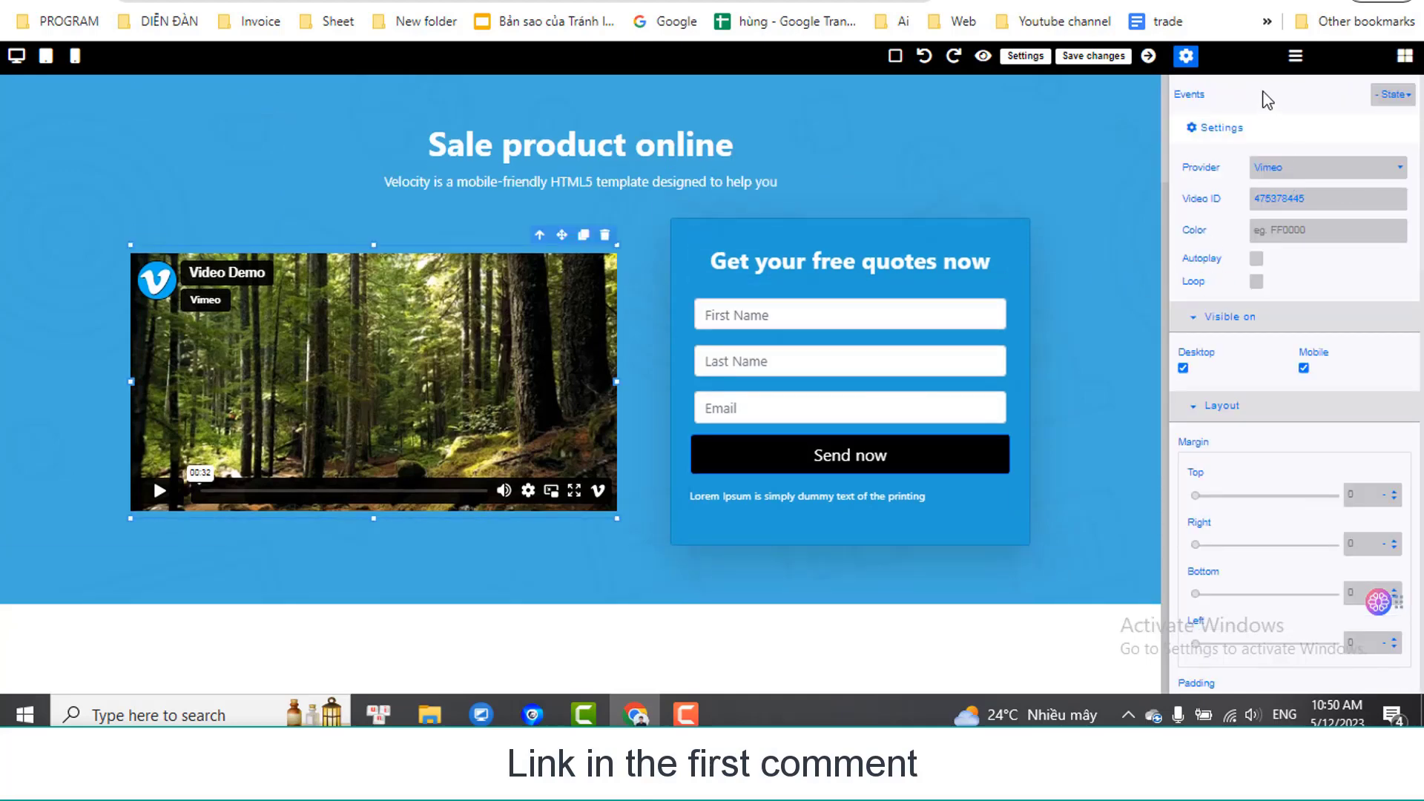
scroll(1373, 311, "down", 3)
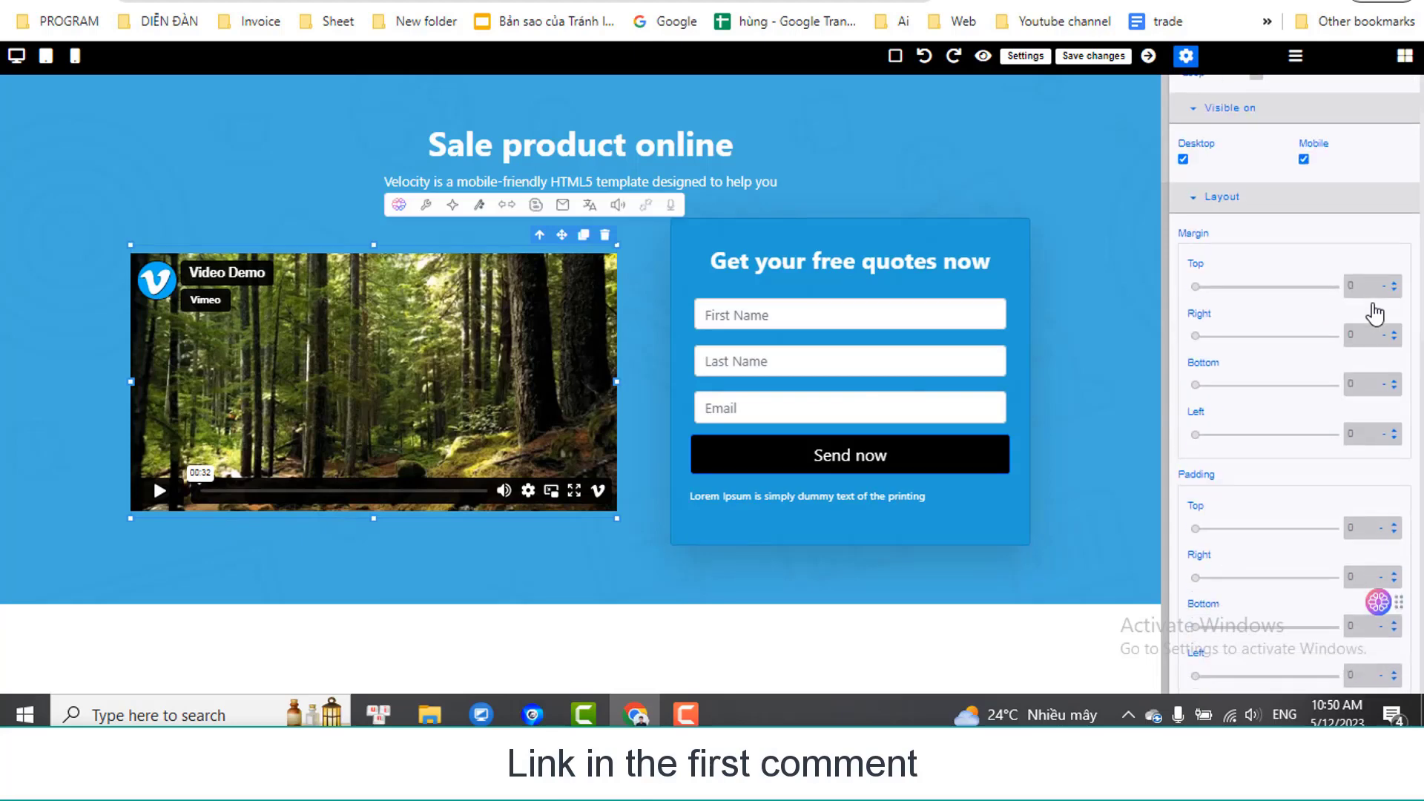
scroll(1373, 312, "up", 3)
left_click(927, 359)
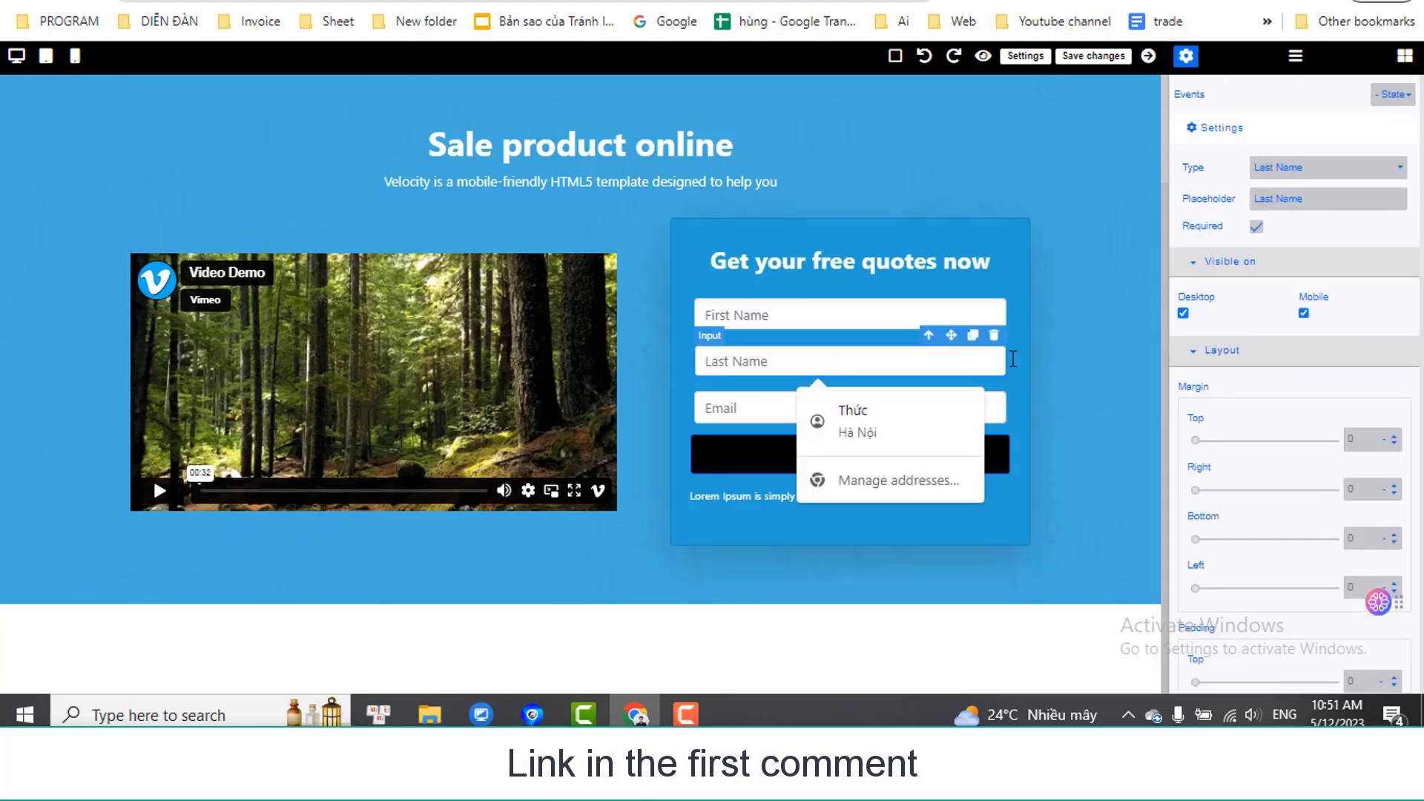
left_click(1027, 381)
left_click(978, 447)
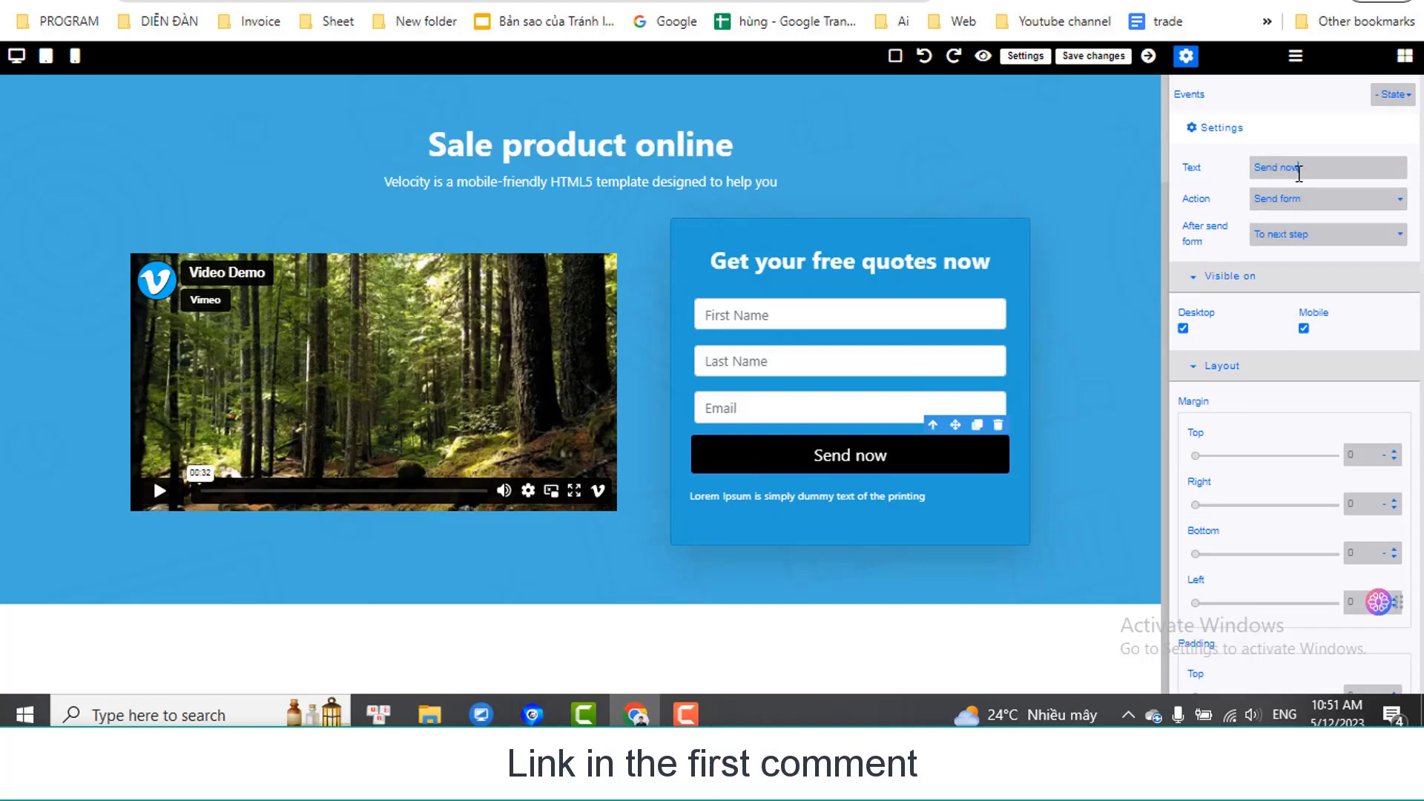
Change the form button's label from 'Send now' to 'Getit'
triple_click(1299, 173)
left_click(1305, 163)
key("ctrl+a")
type("G")
left_click(1253, 148)
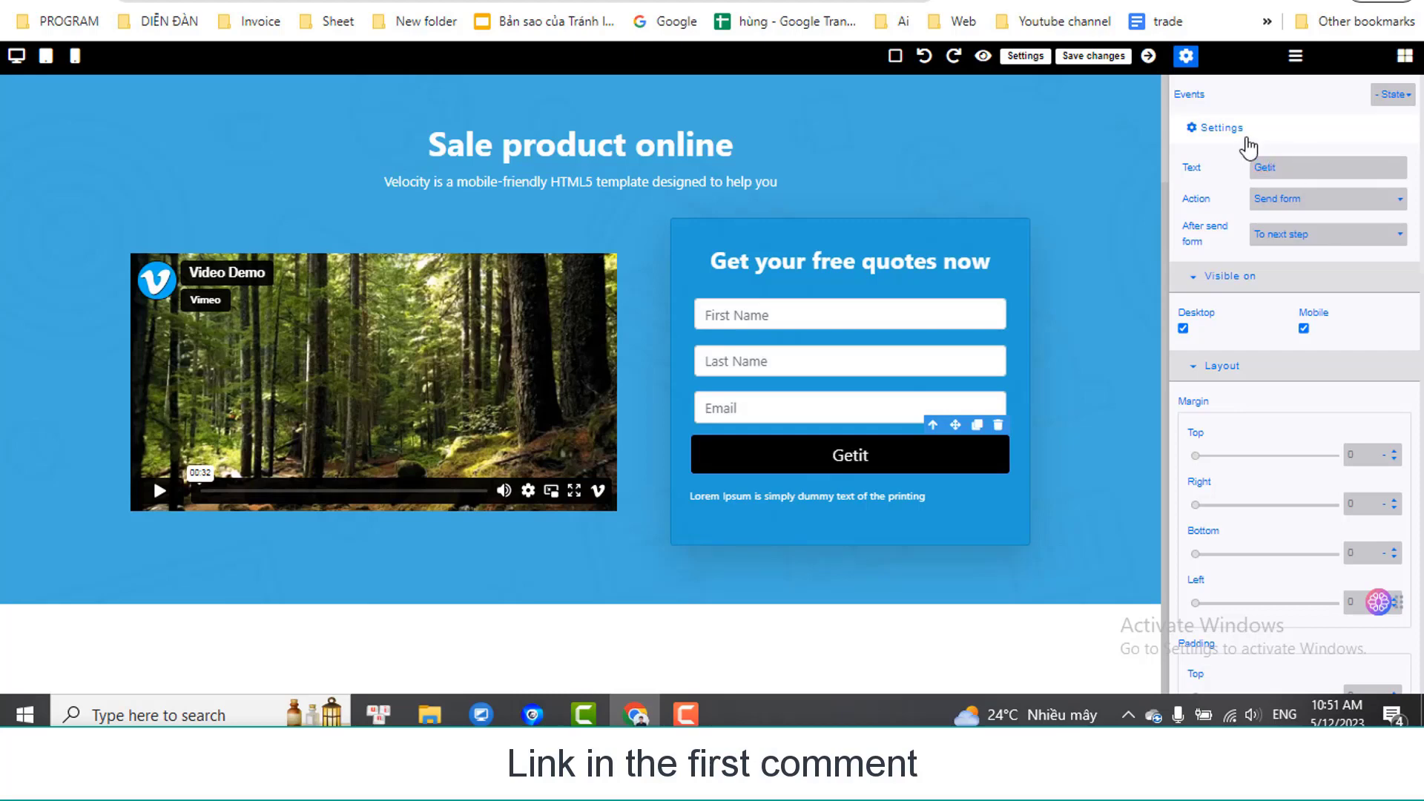
Keep the button action as Send form and after-send behaviour as To next step
left_click(1303, 199)
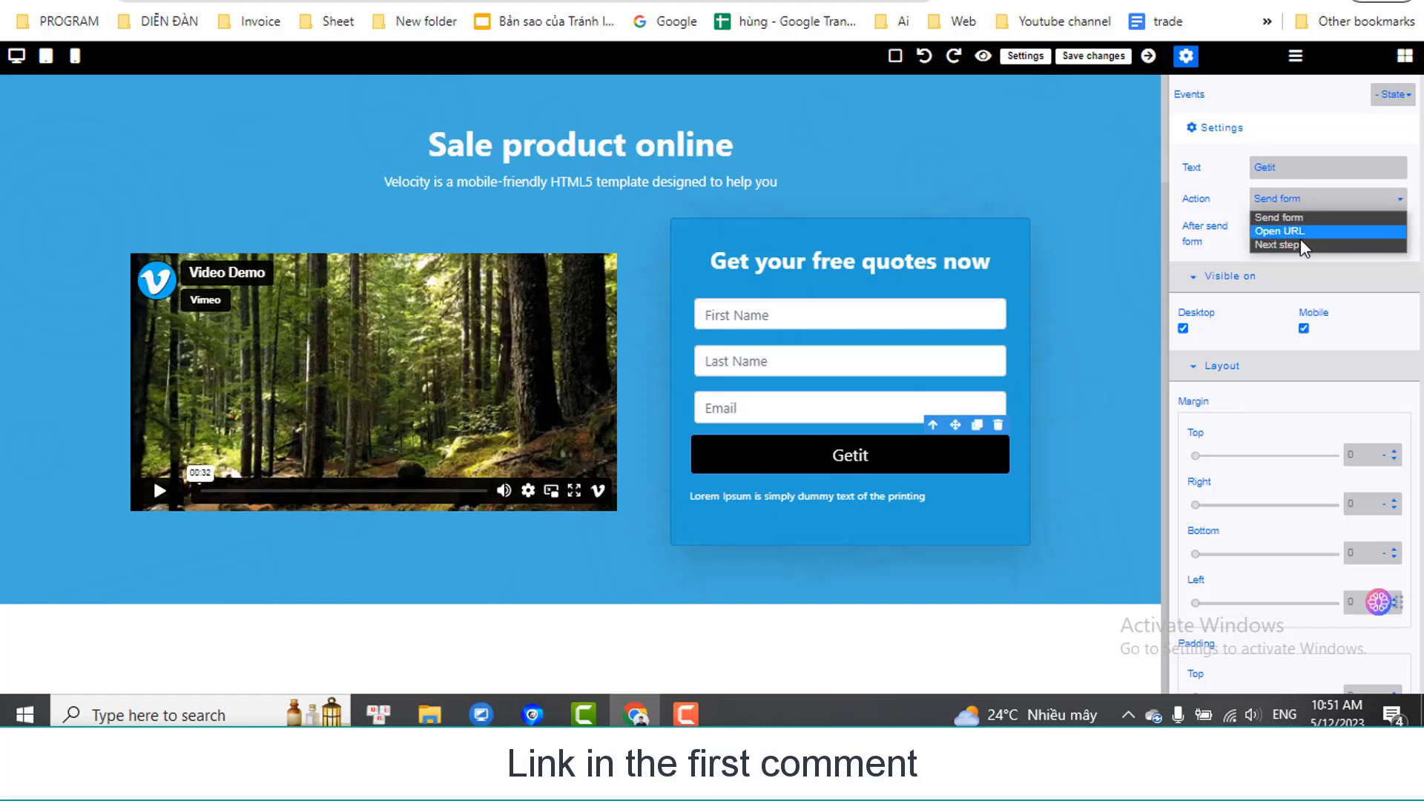
left_click(1228, 248)
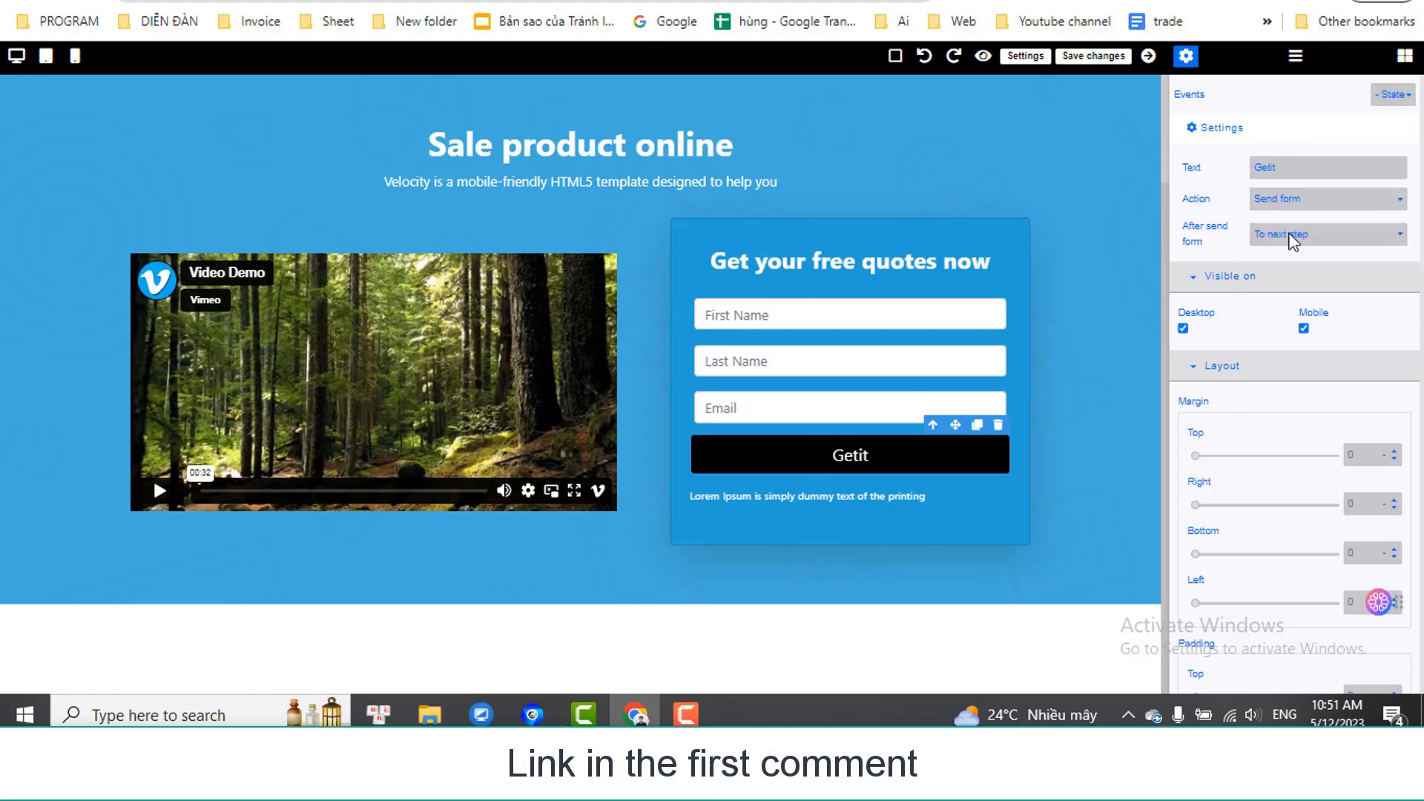
left_click(1293, 239)
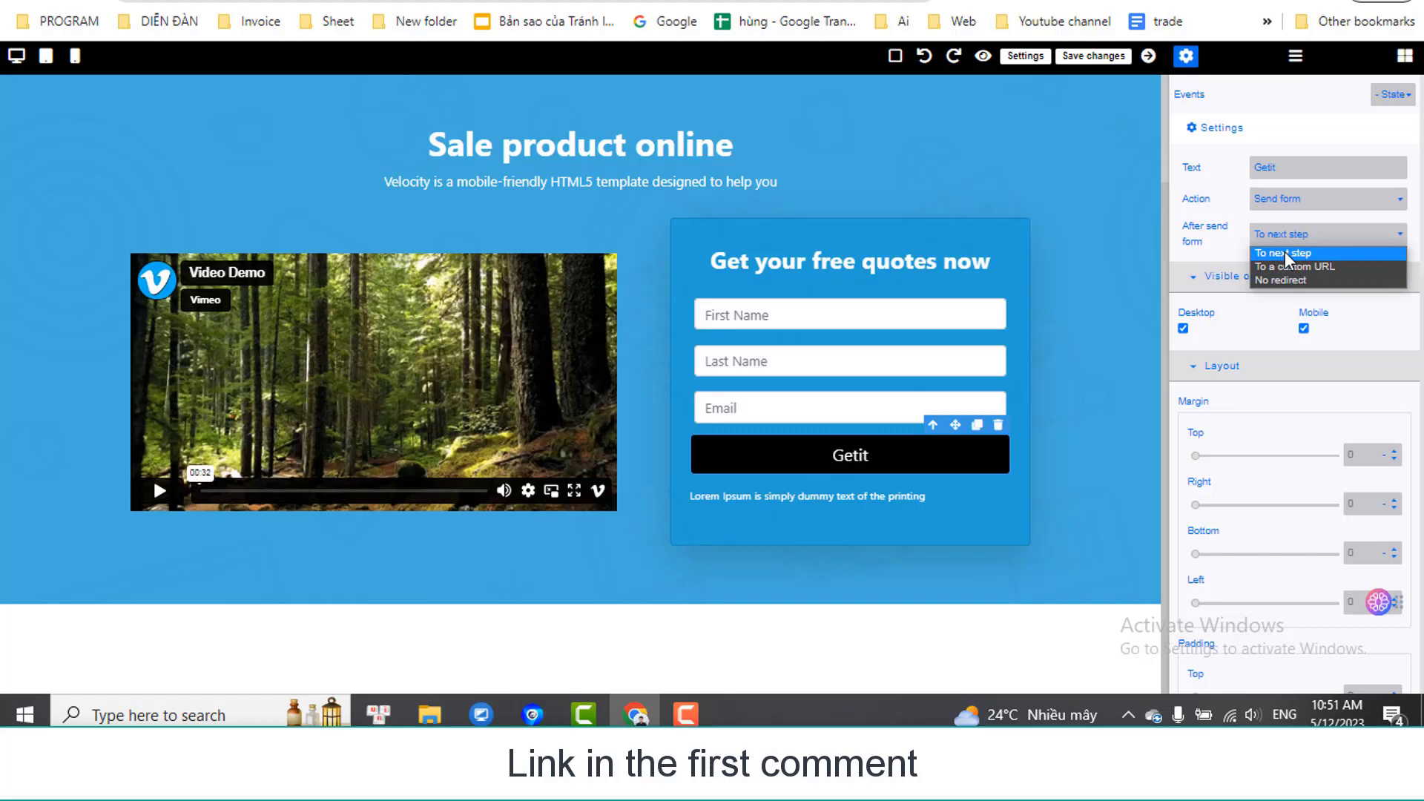
left_click(1253, 253)
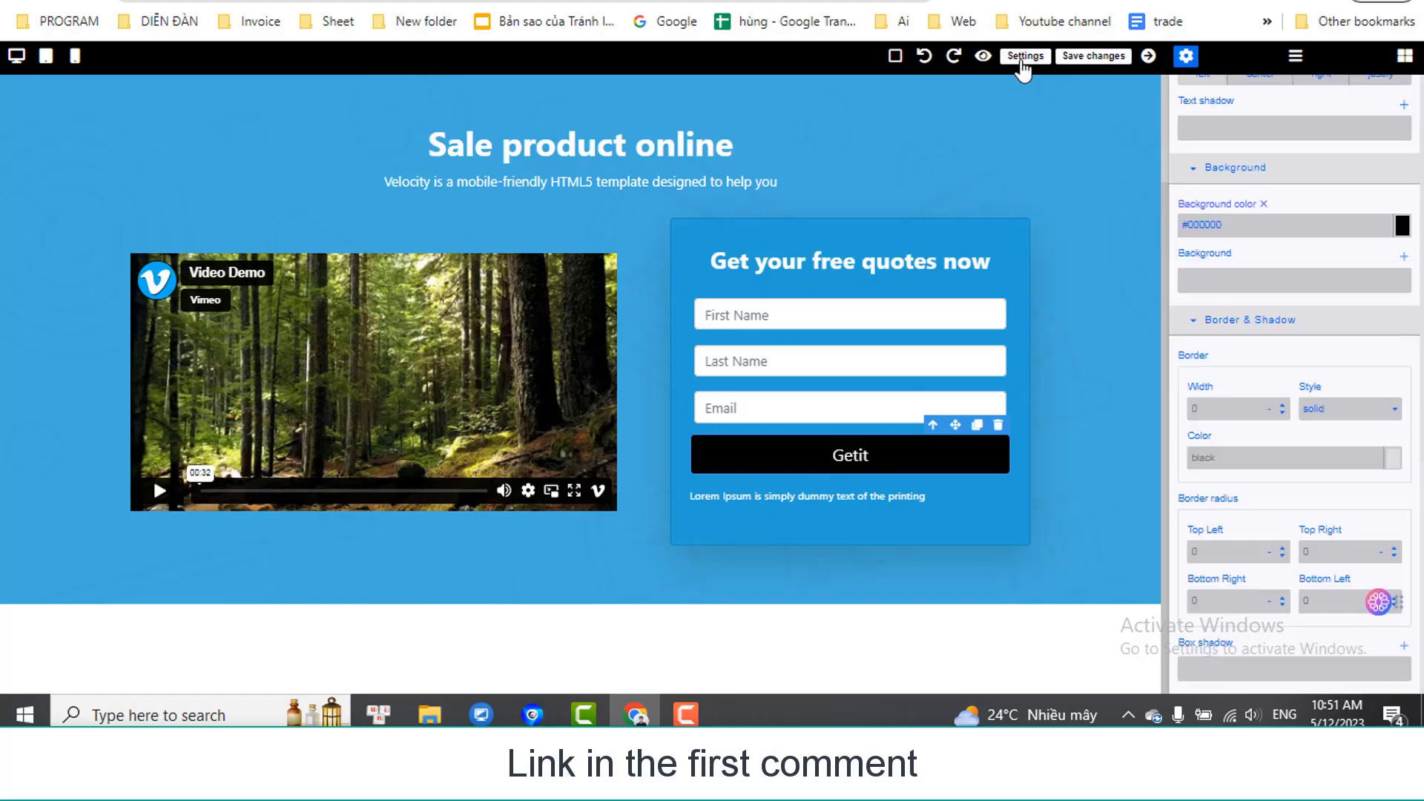
Go through the SEO title, description, keywords and Social title fields, then save and close page settings
left_click(1024, 58)
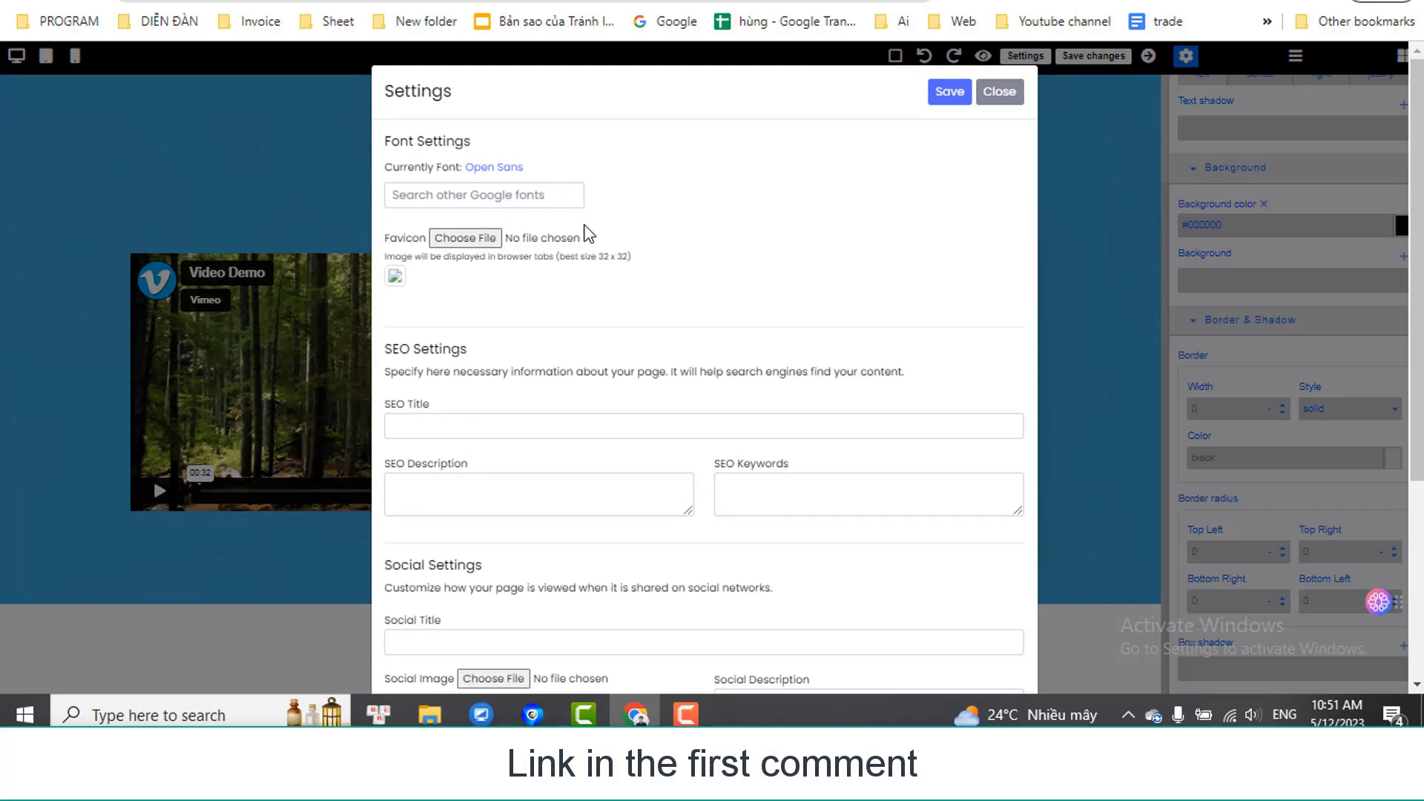
scroll(586, 230, "down", 1)
scroll(556, 229, "up", 1)
left_click(451, 424)
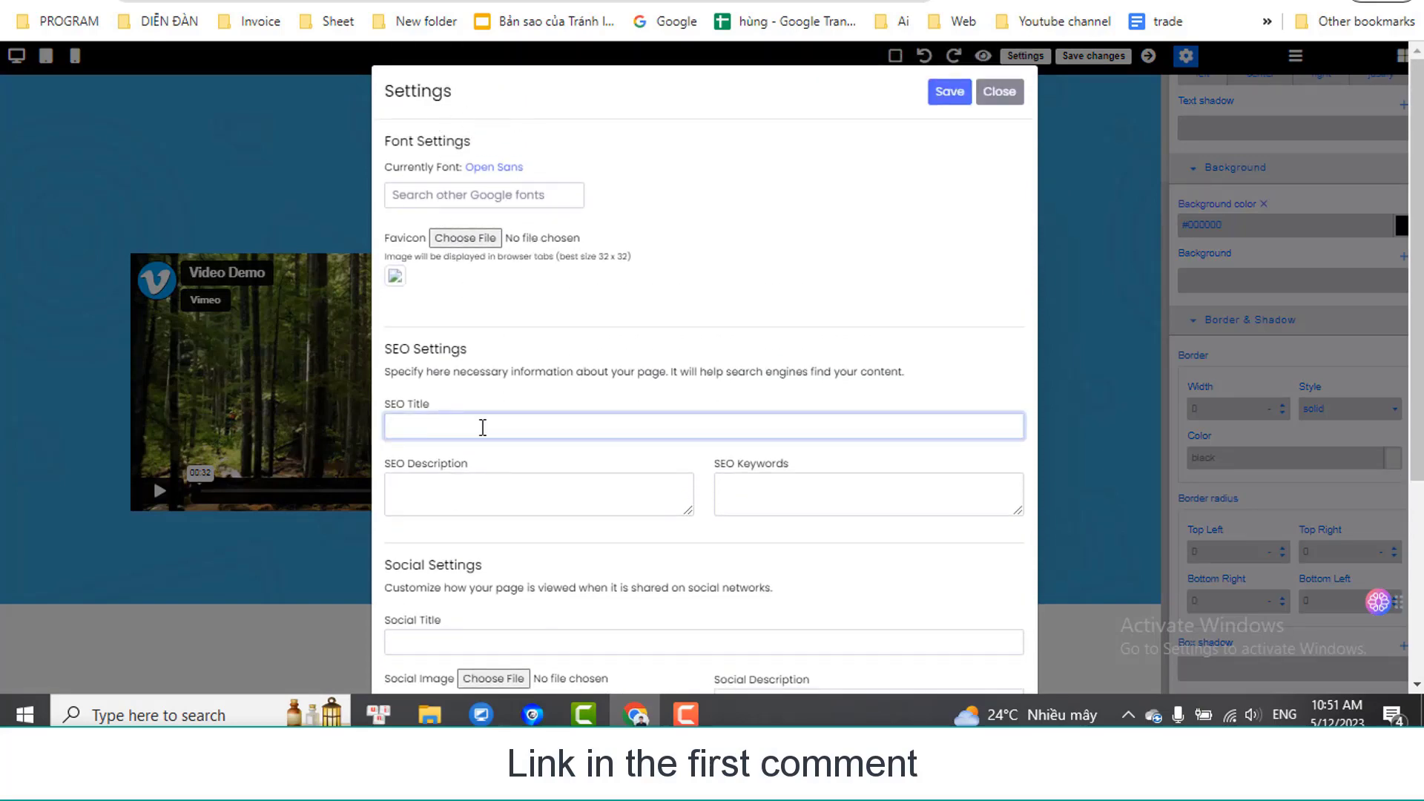
scroll(519, 415, "down", 2)
left_click(492, 400)
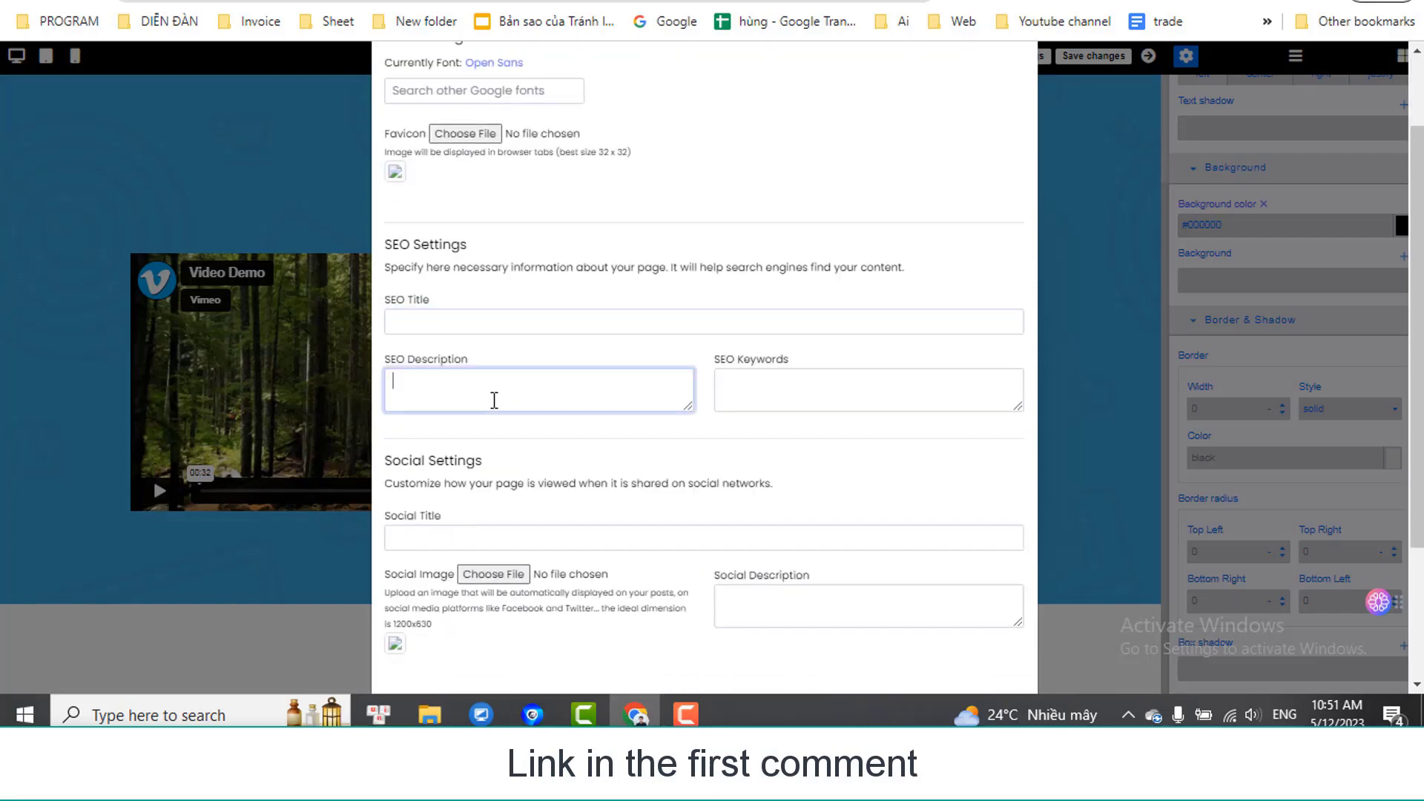
scroll(789, 290, "down", 1)
left_click(789, 290)
scroll(788, 290, "down", 1)
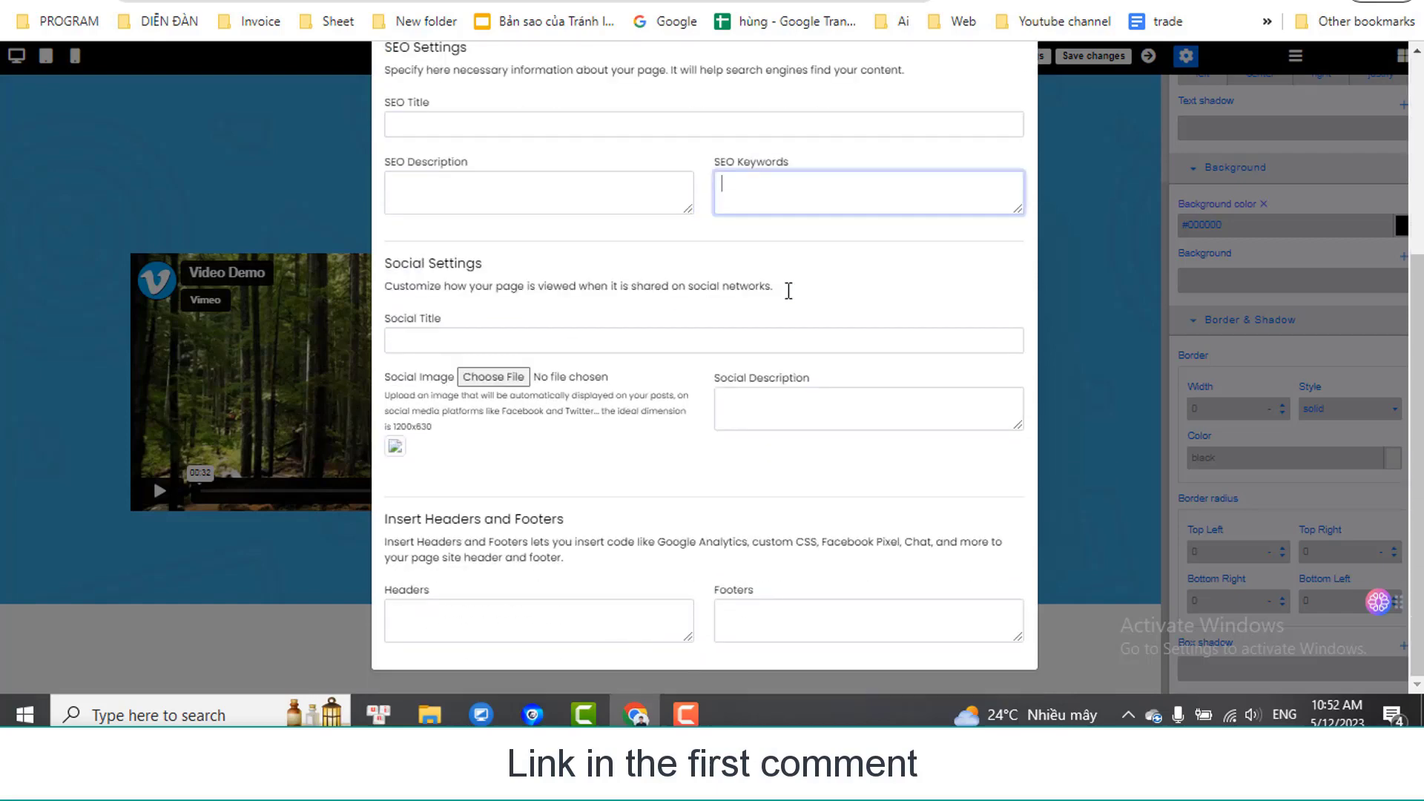
left_click(526, 334)
scroll(940, 210, "up", 4)
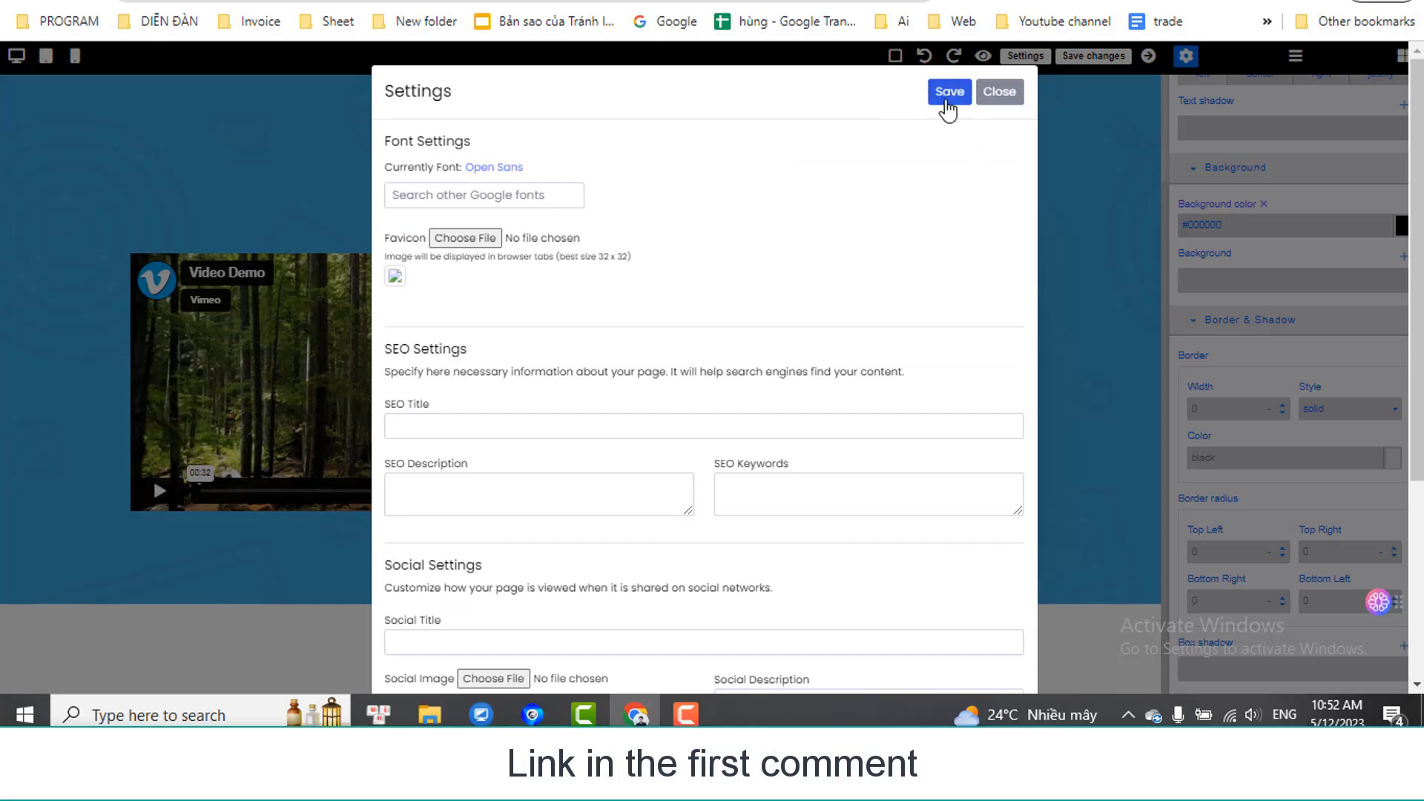
left_click(951, 104)
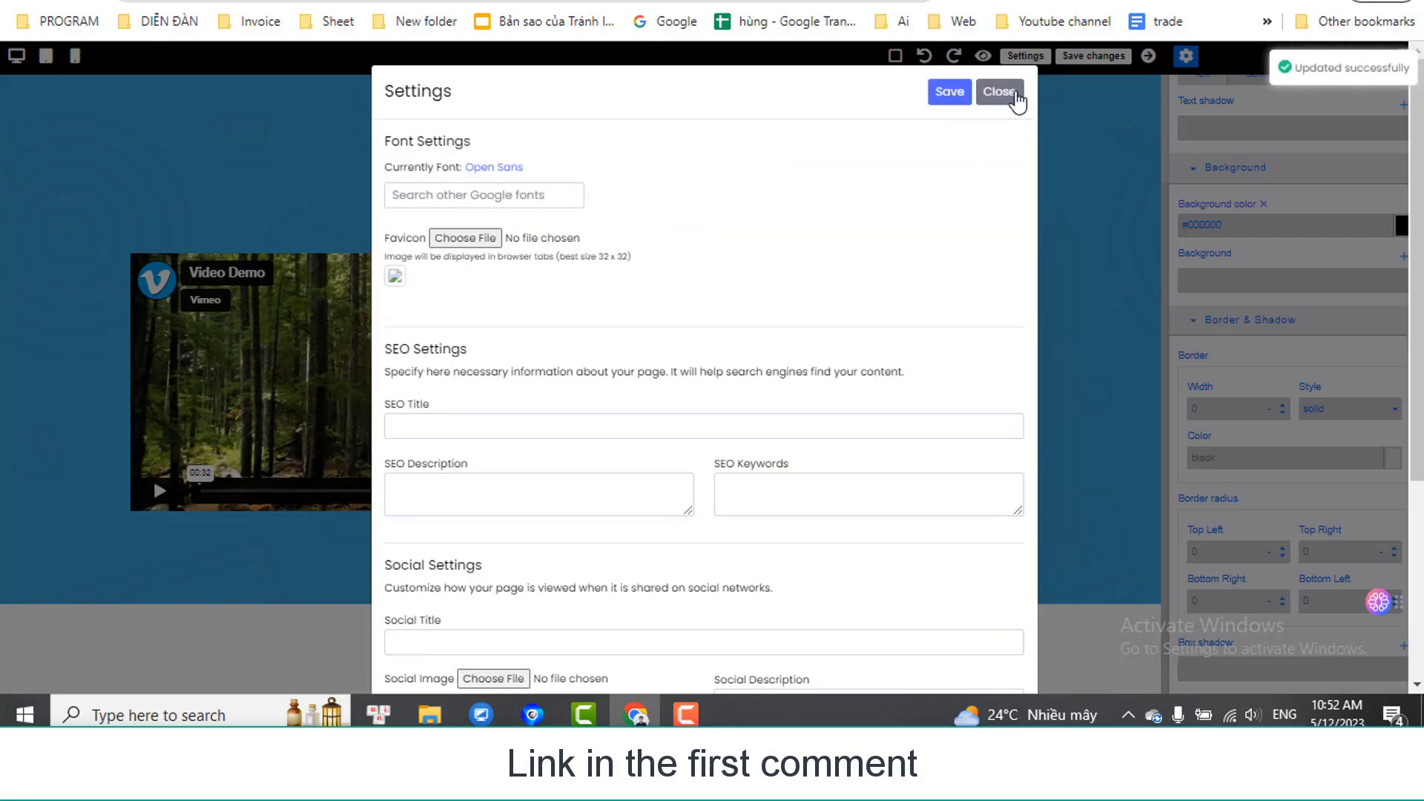
left_click(1010, 96)
Save the squeeze page, return to the funnel, and view the Order form, Thank you and Squeeze page steps
left_click(1099, 59)
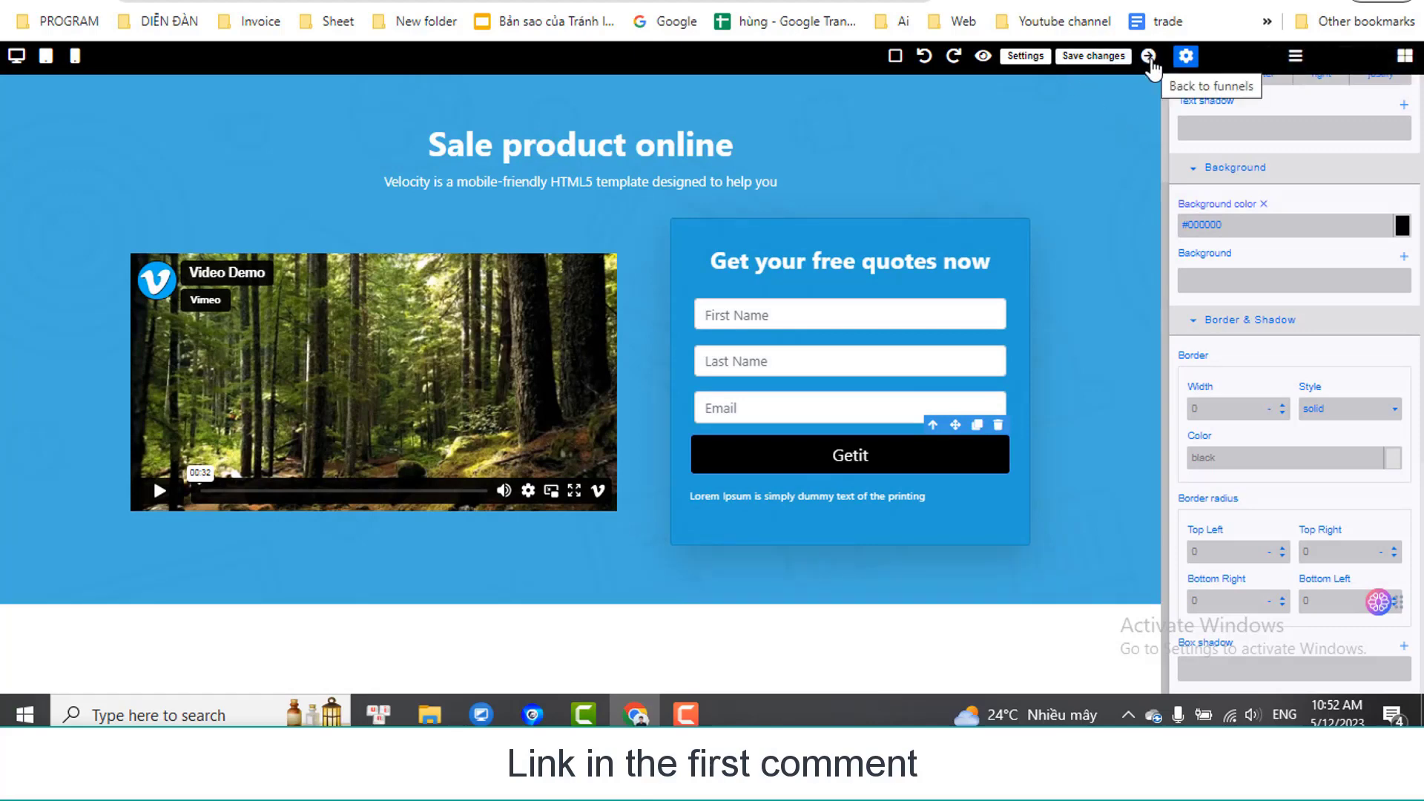
left_click(1149, 60)
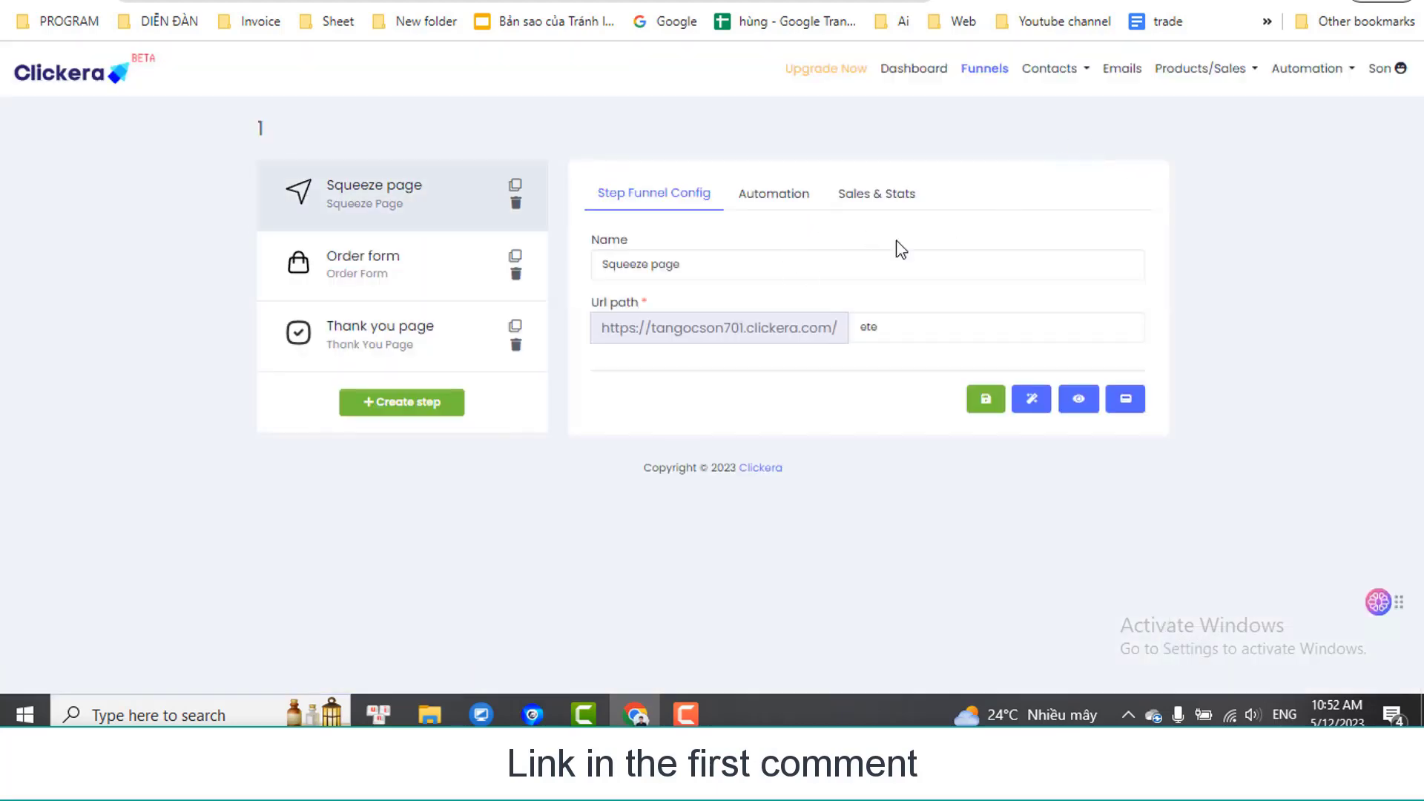
left_click(386, 270)
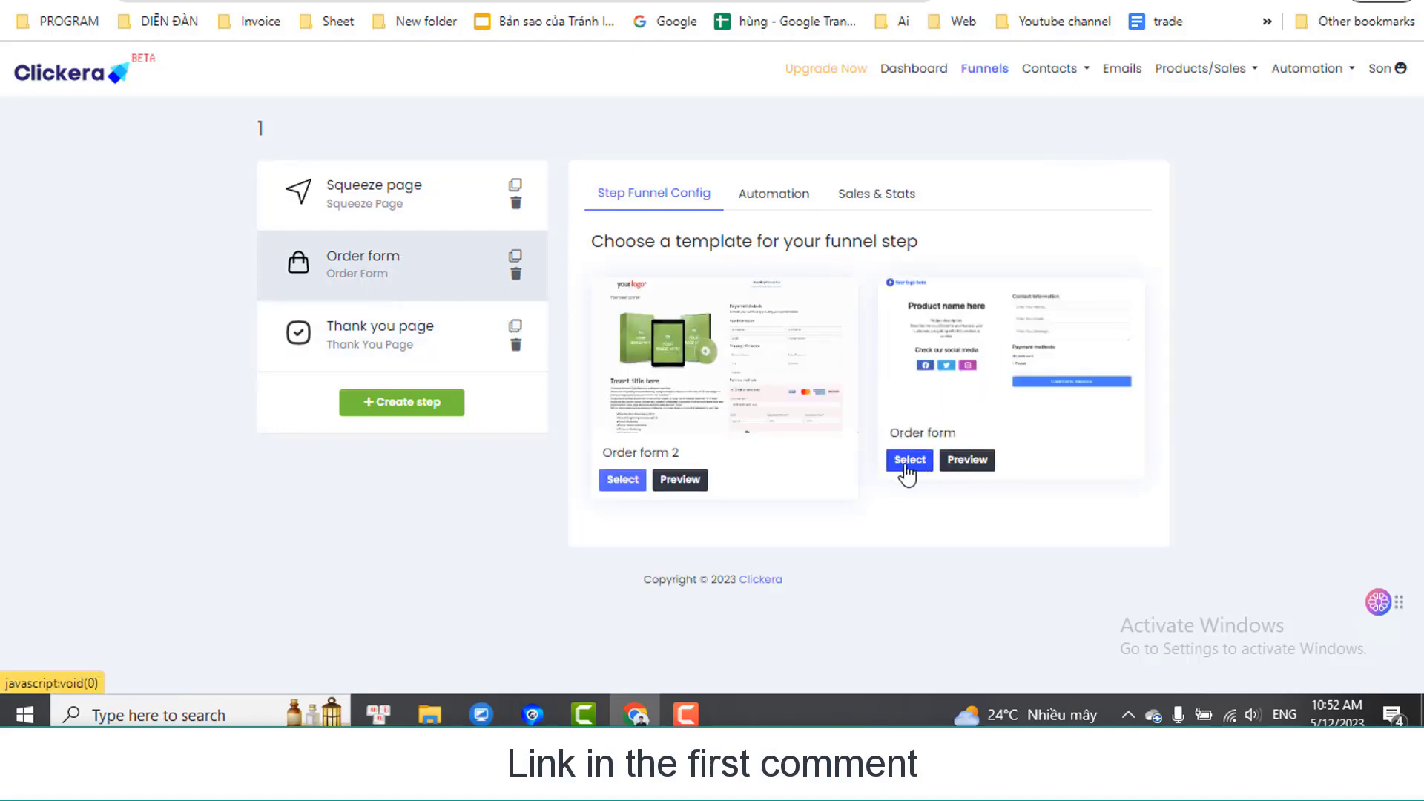
left_click(341, 345)
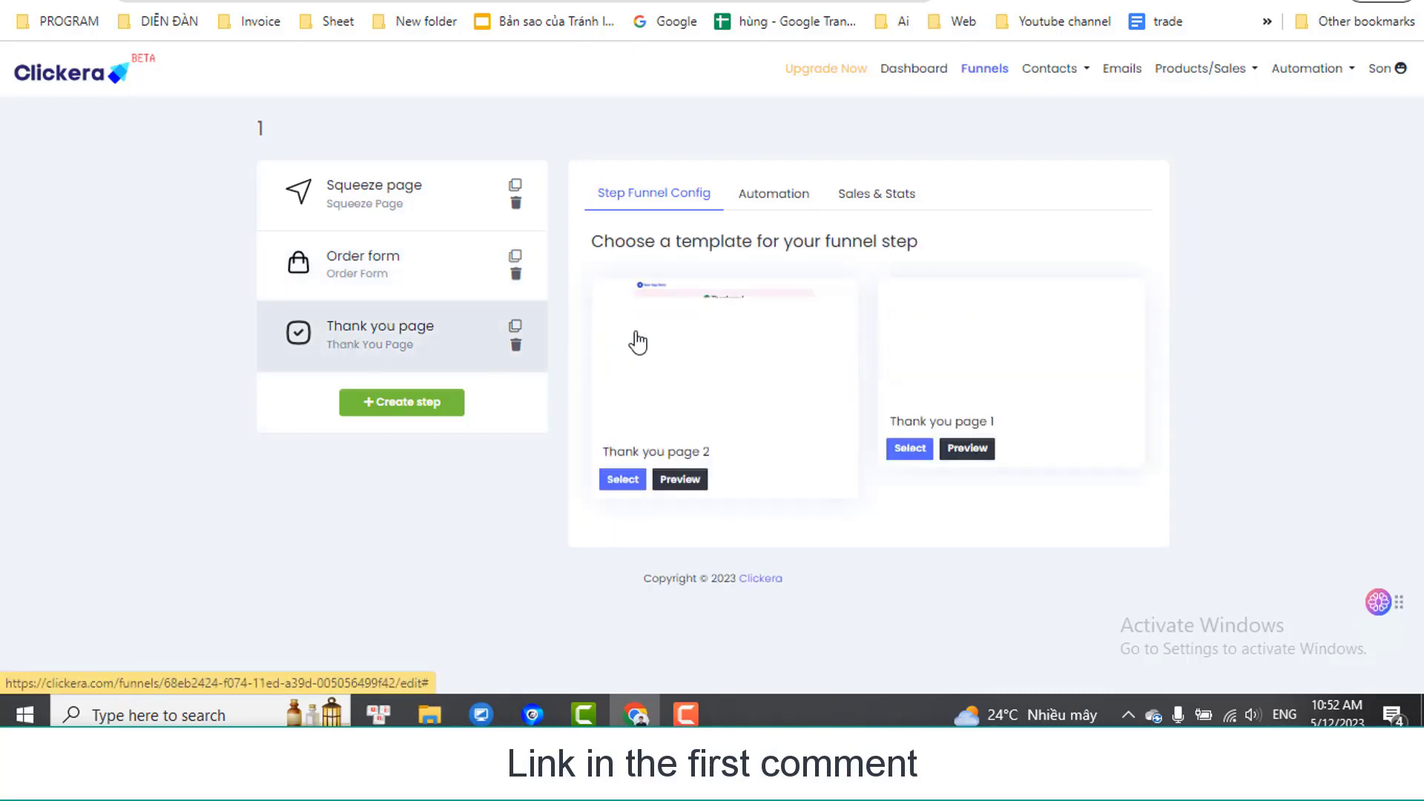
left_click(620, 480)
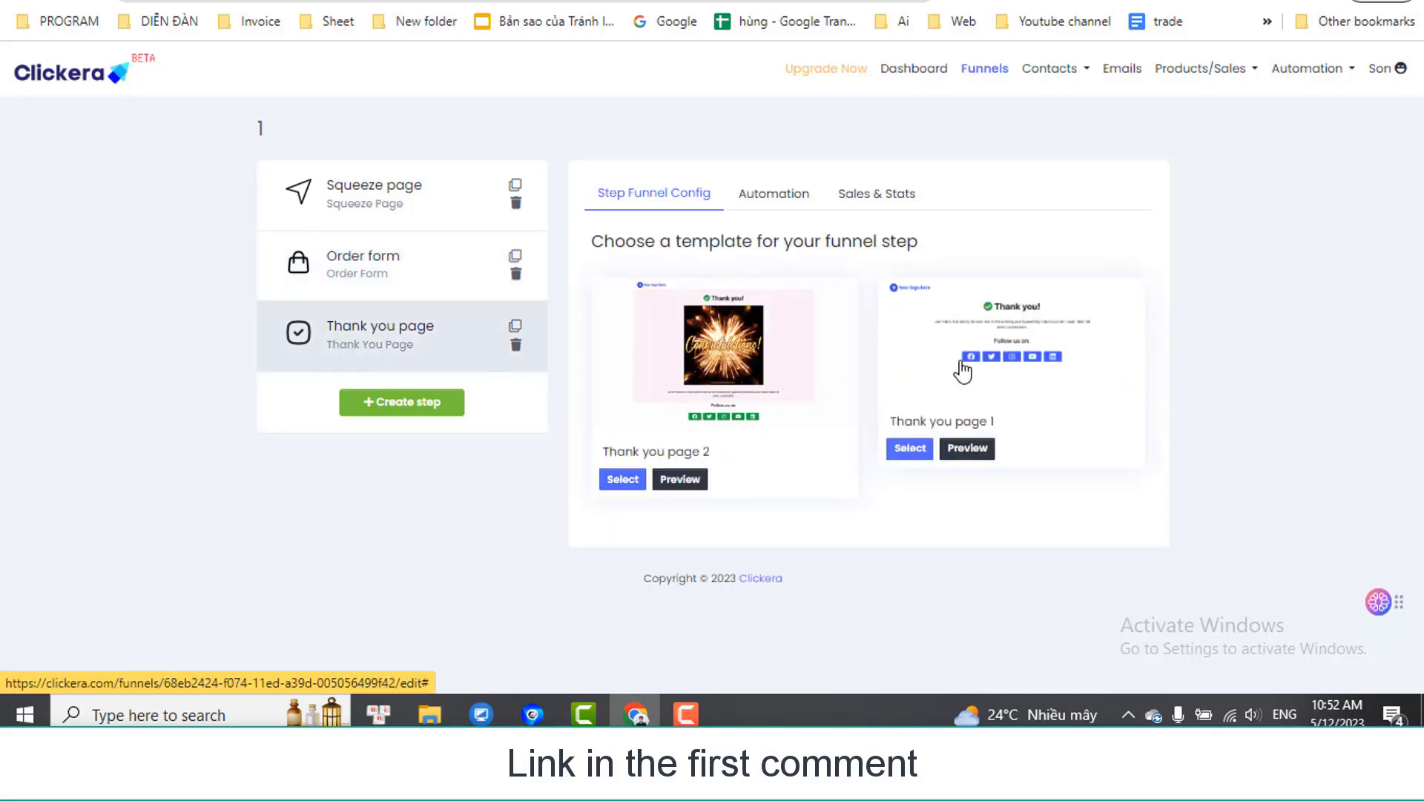
Start a new automation rule named '1' on the Squeeze page step and review trigger types
left_click(756, 199)
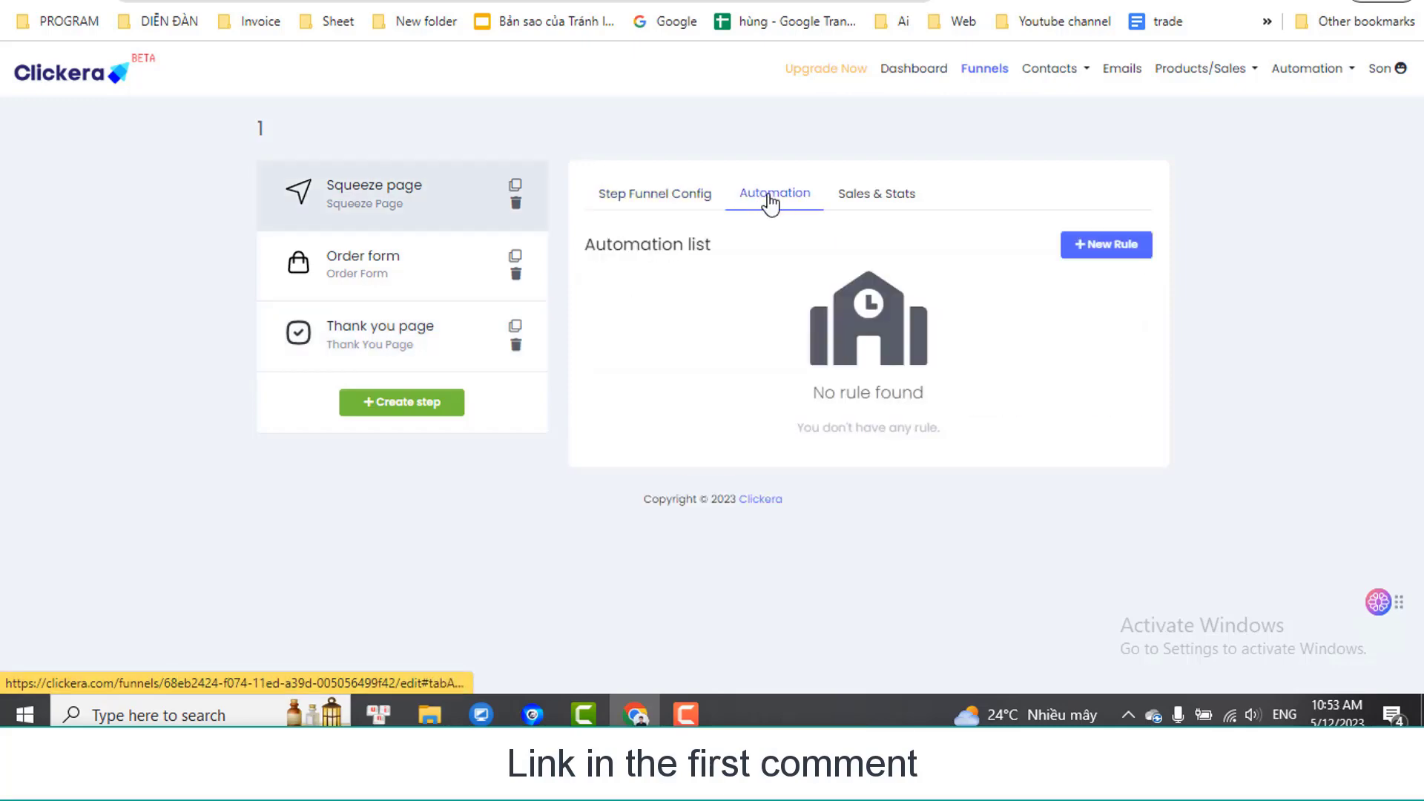
left_click(1113, 252)
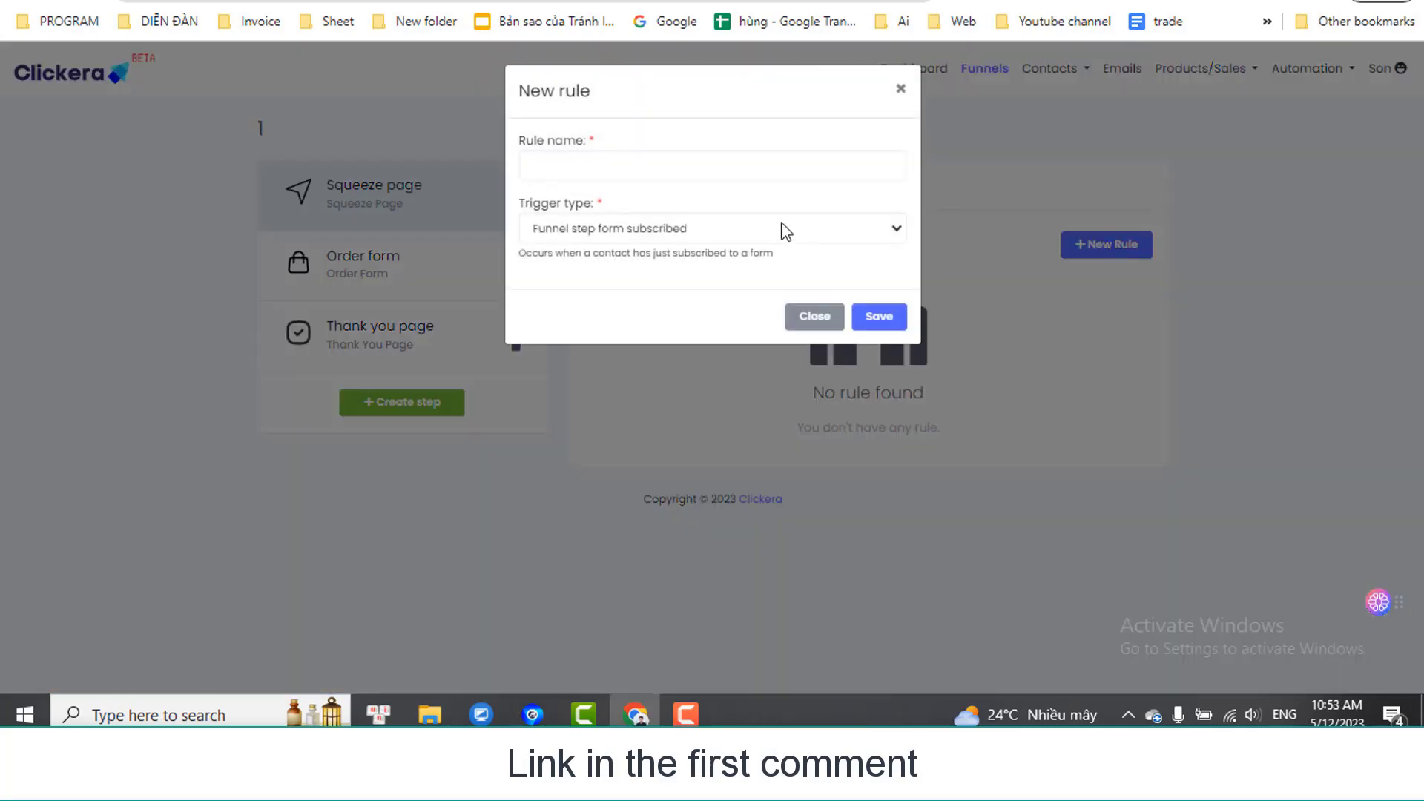
left_click(612, 171)
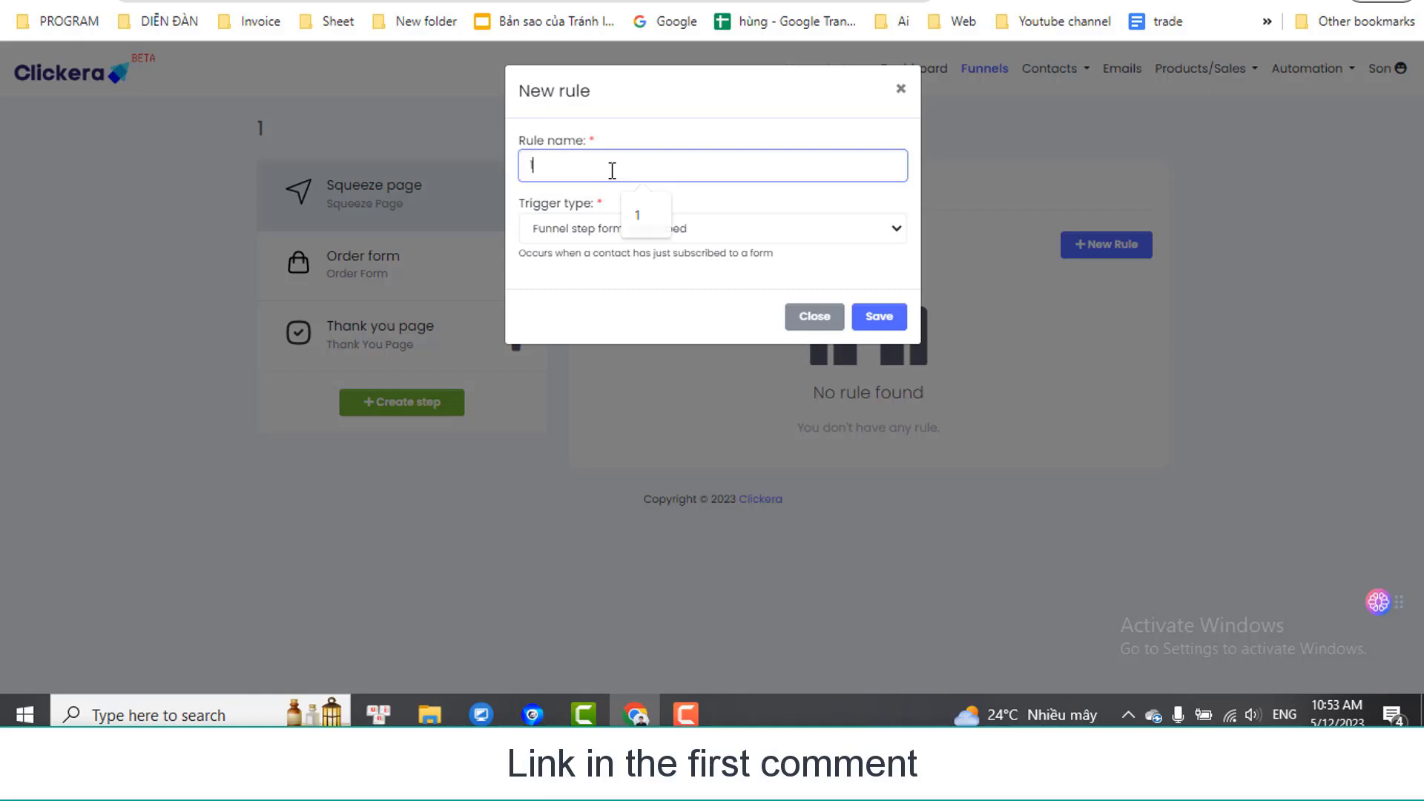
type("1")
left_click(589, 227)
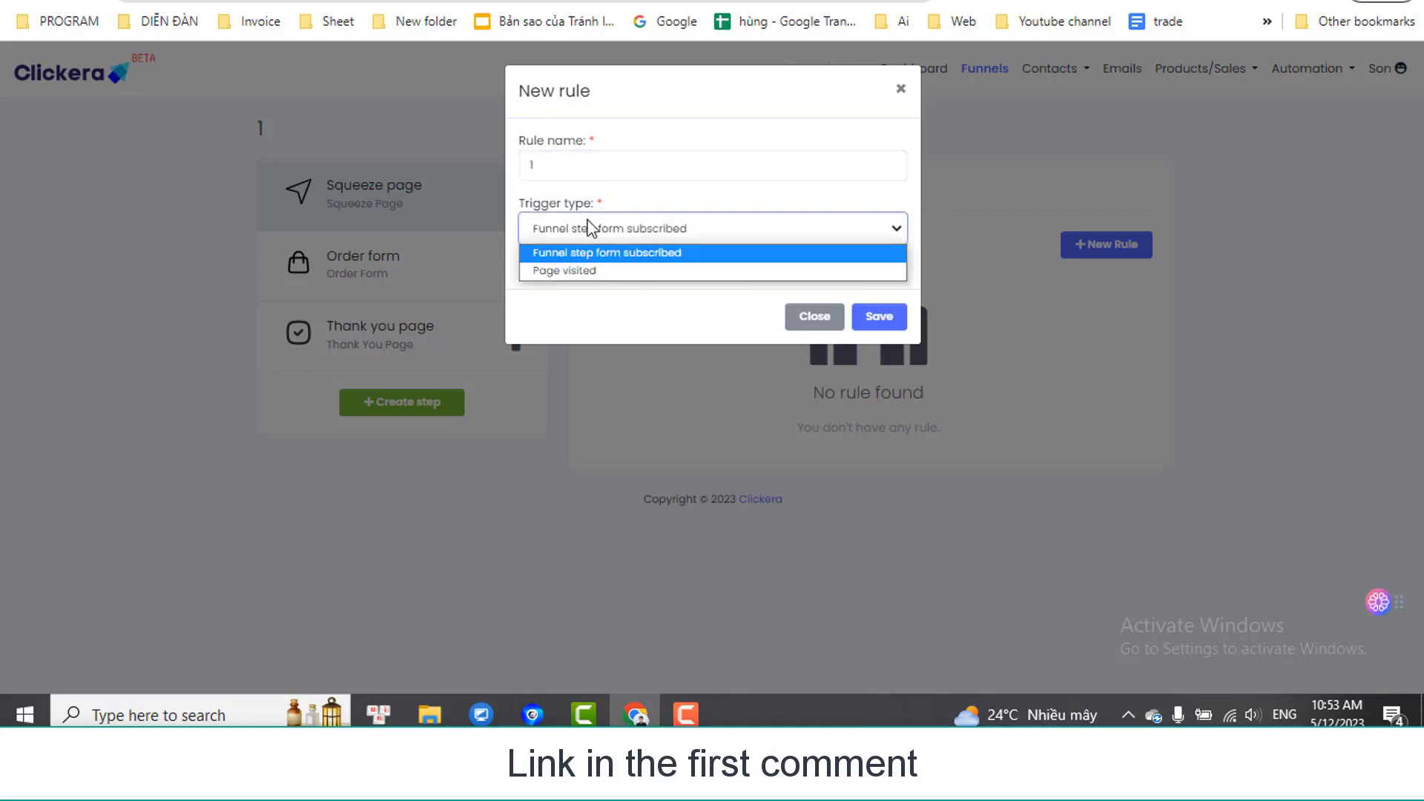